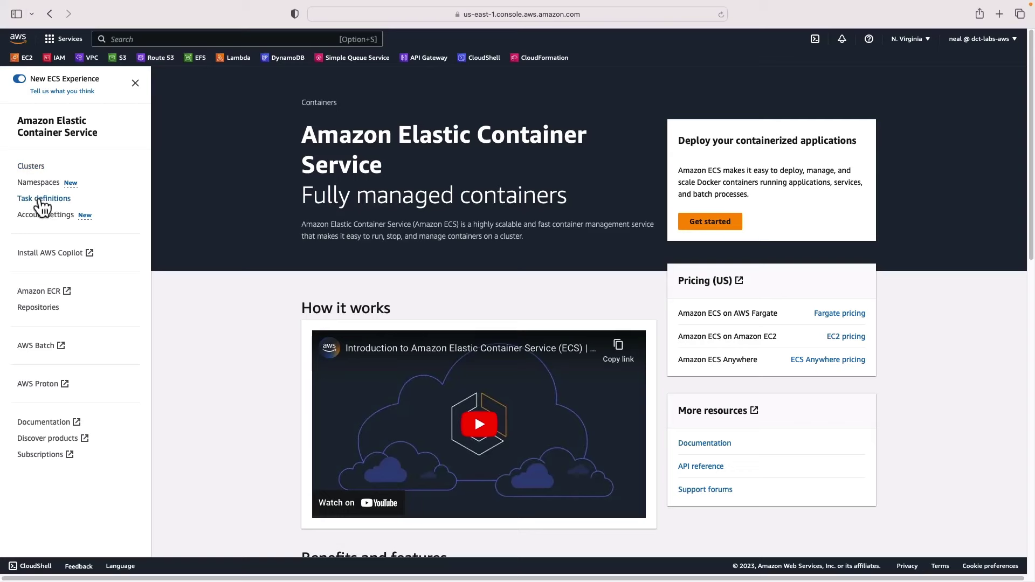
# - Start a new ECS task definition with the family name my-nginx
pyautogui.click(46, 200)
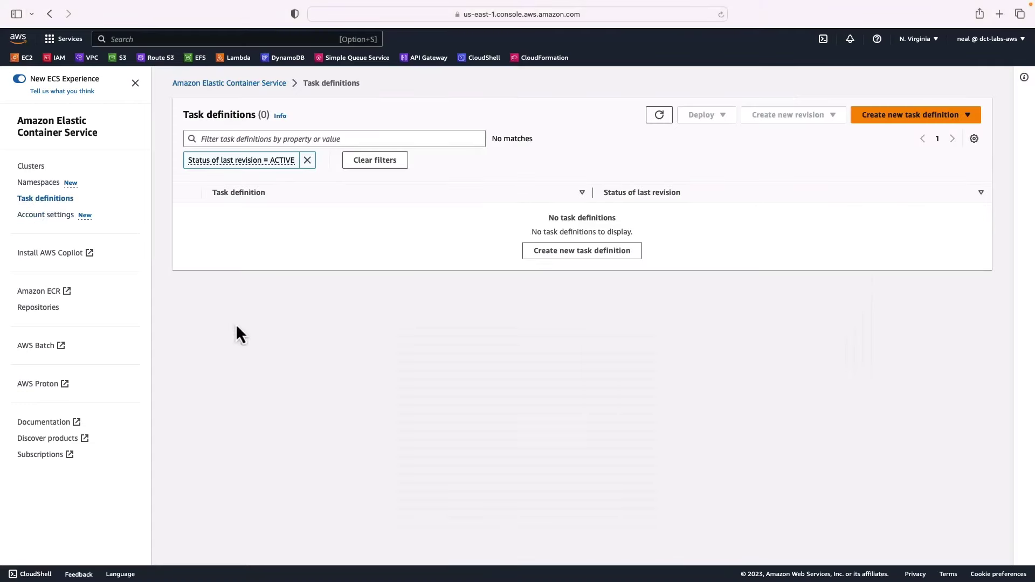
pyautogui.click(596, 256)
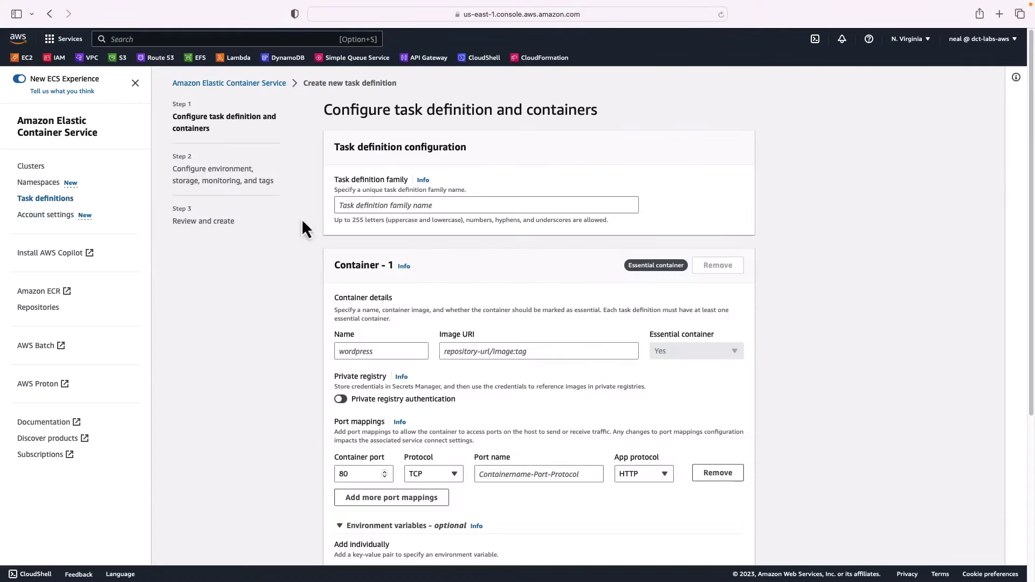
pyautogui.click(346, 210)
pyautogui.write('m')
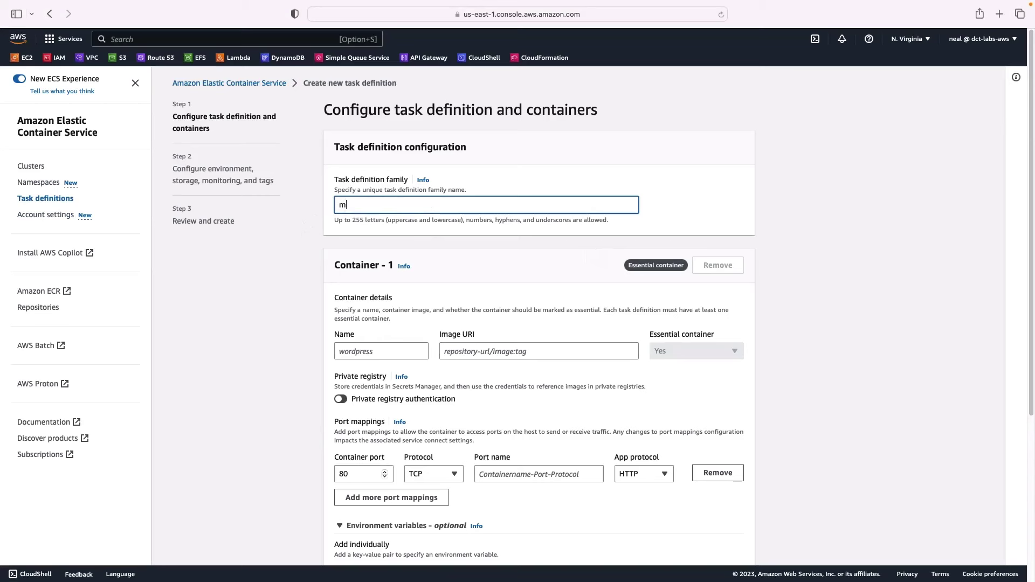
pyautogui.write('y-nginx')
# - Name the first container nginx, set its image URI to nginx, and continue to the environment configuration
pyautogui.click(348, 351)
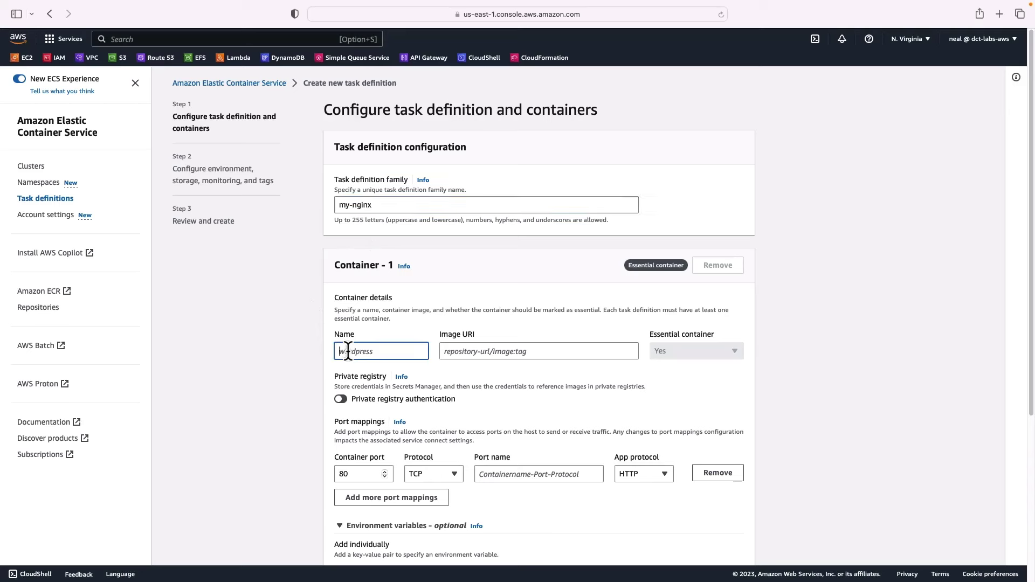
pyautogui.write('nginx')
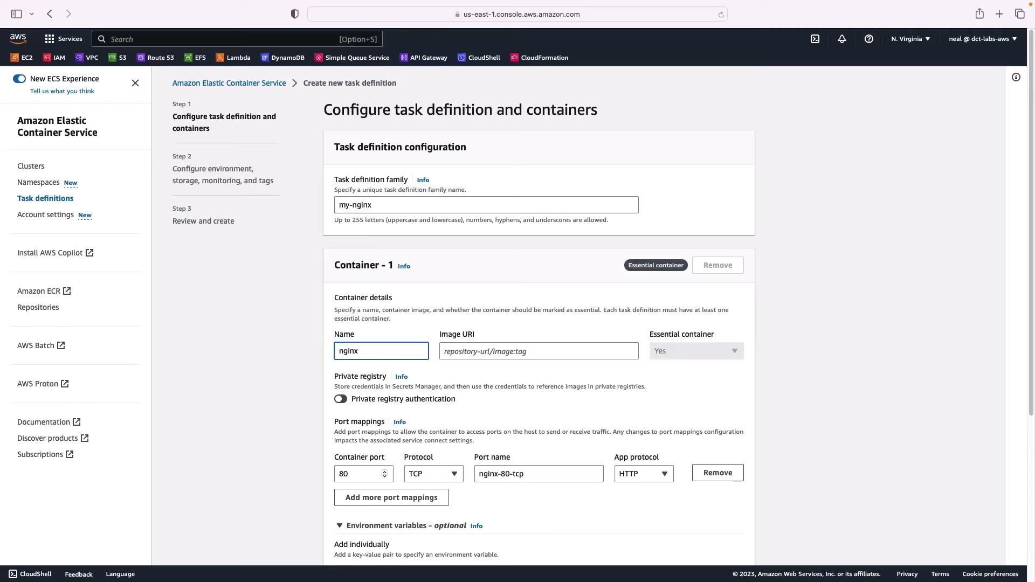
pyautogui.click(539, 351)
pyautogui.write('nginx')
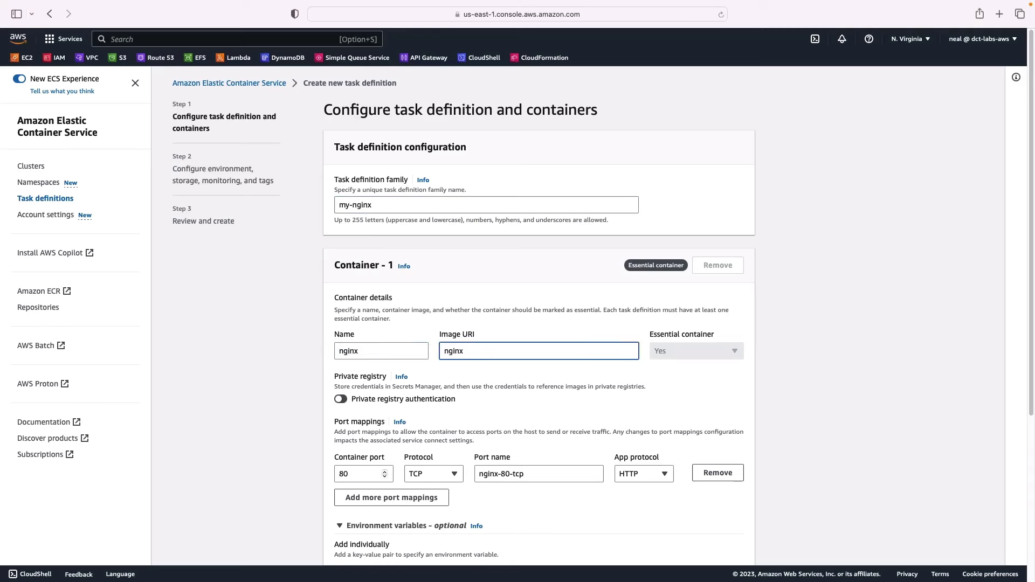
pyautogui.click(254, 370)
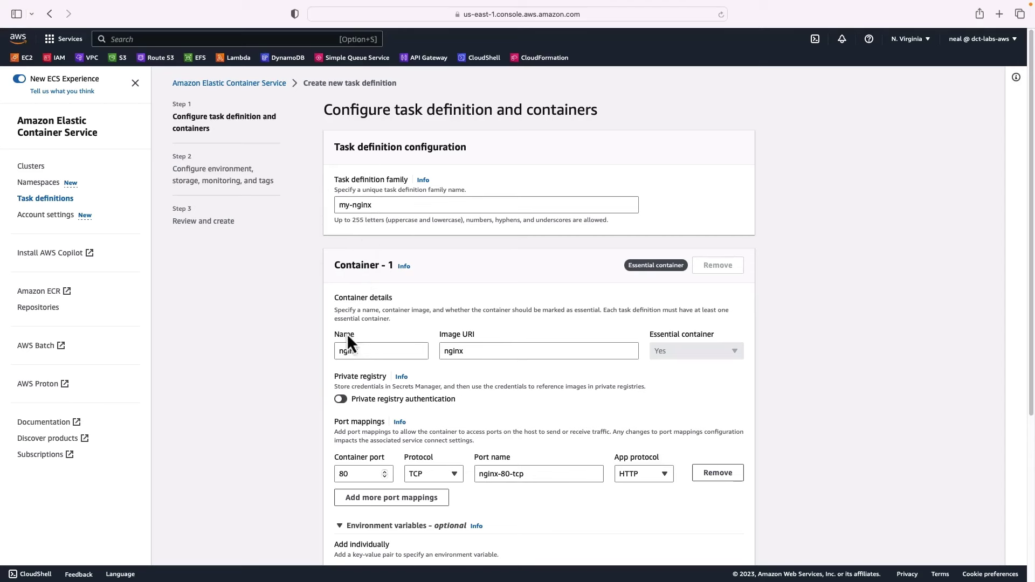
pyautogui.moveTo(464, 353); pyautogui.dragTo(442, 352)
pyautogui.click(479, 351)
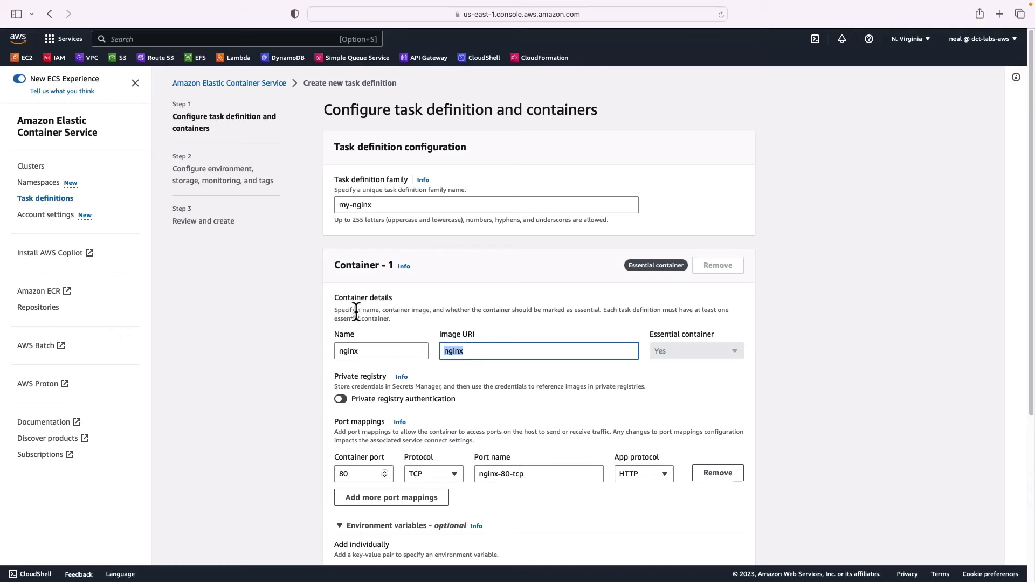
pyautogui.scroll(-5, 330, 368)
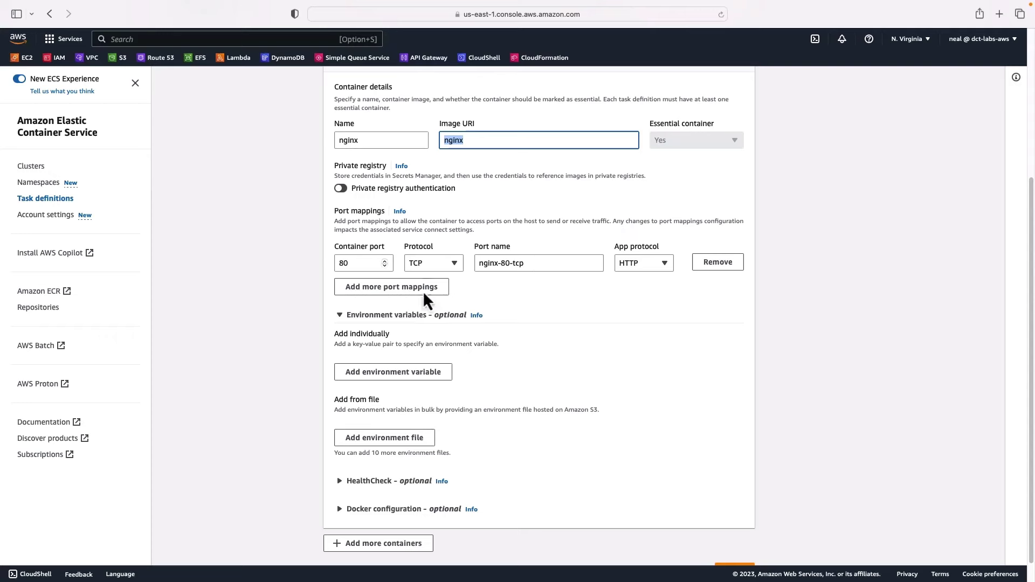
pyautogui.scroll(-1, 597, 488)
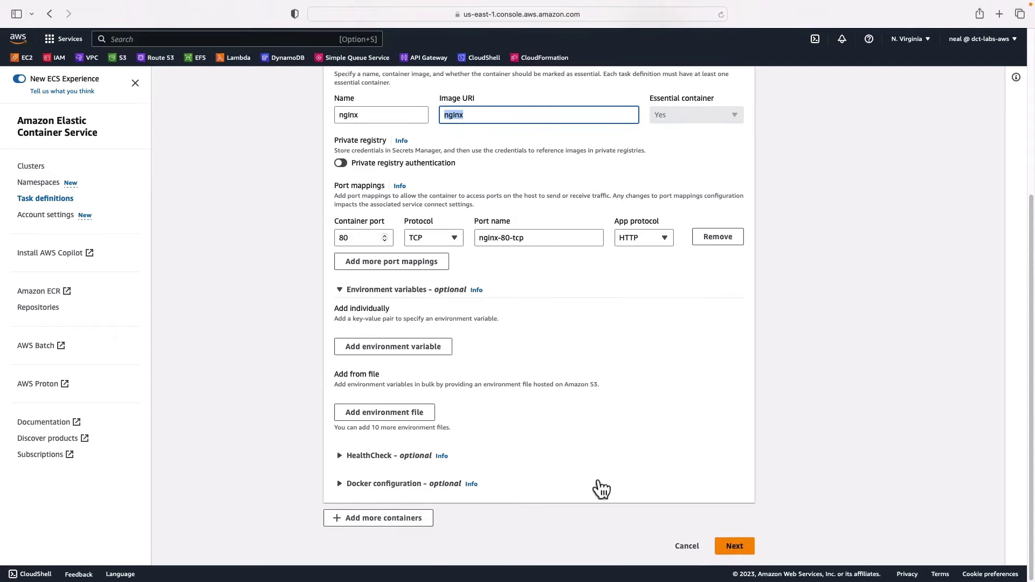
pyautogui.click(741, 547)
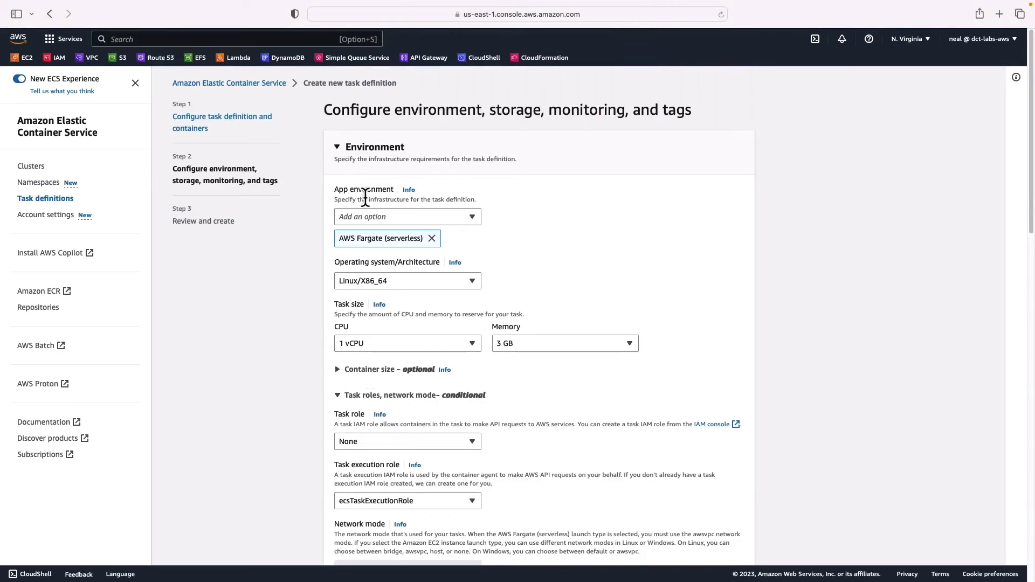
# - Keep AWS Fargate as the app environment and set the task size to .5 vCPU and 1 GB of memory
pyautogui.click(401, 218)
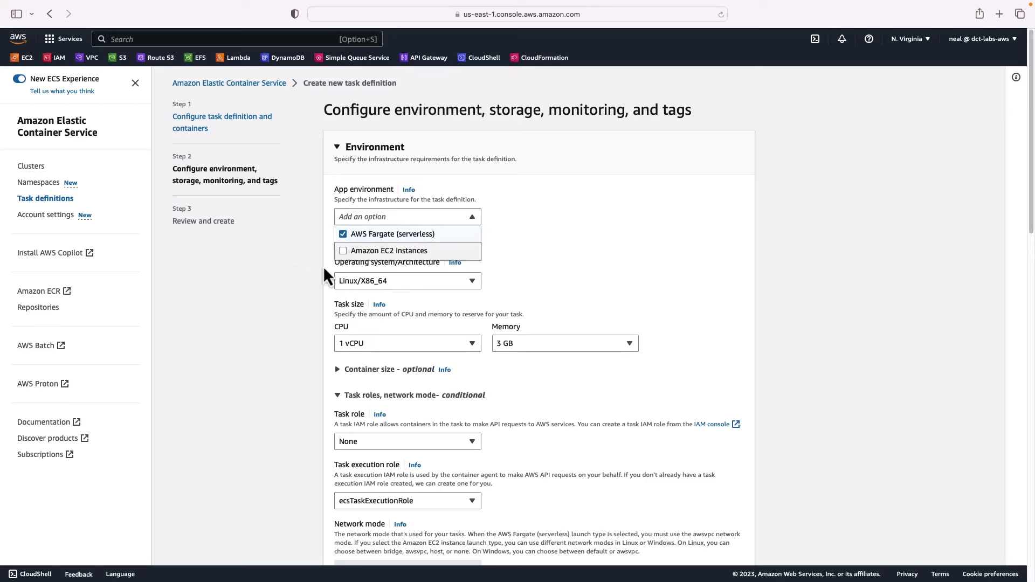
pyautogui.click(328, 251)
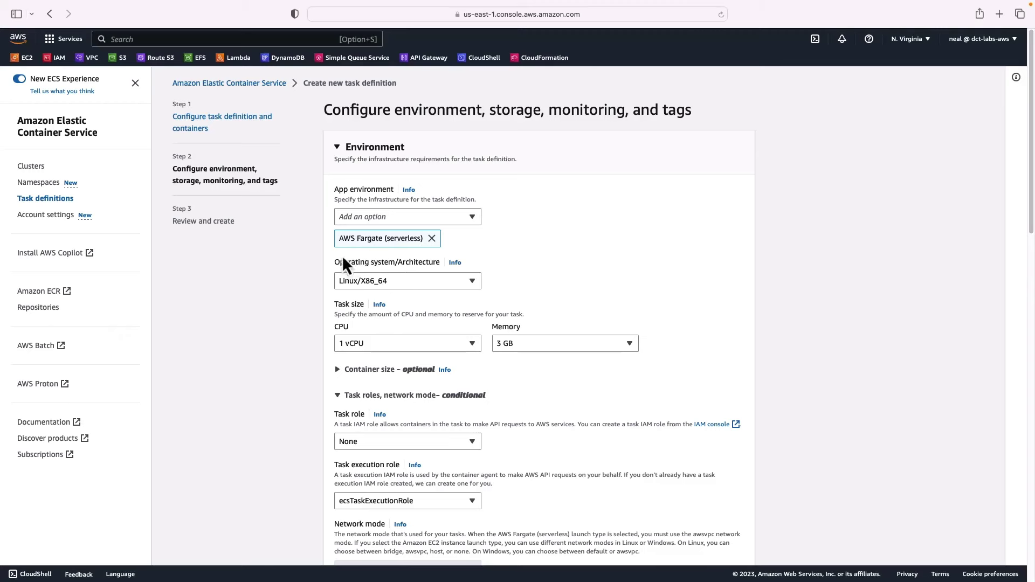
pyautogui.scroll(-3, 311, 340)
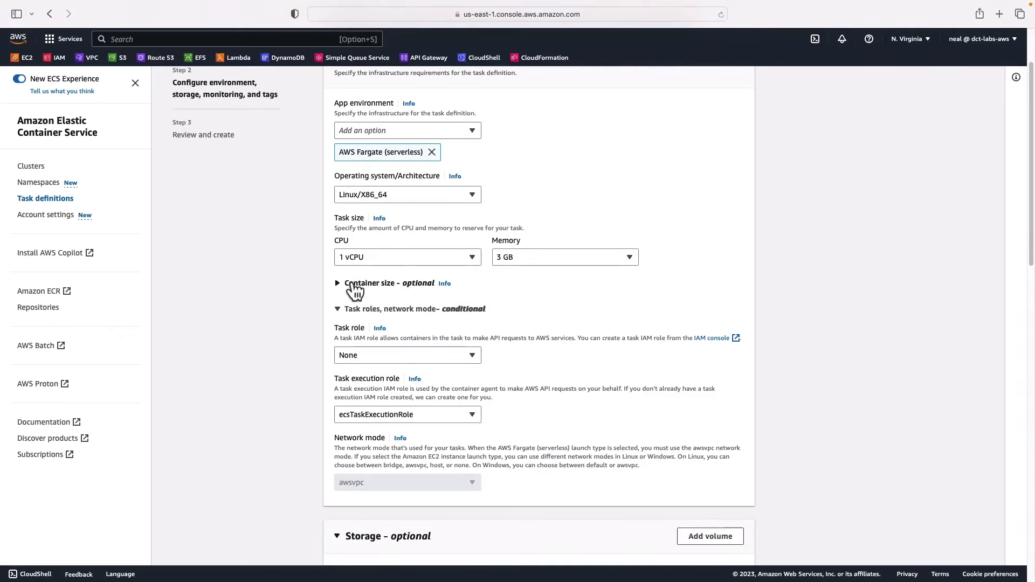
pyautogui.click(384, 256)
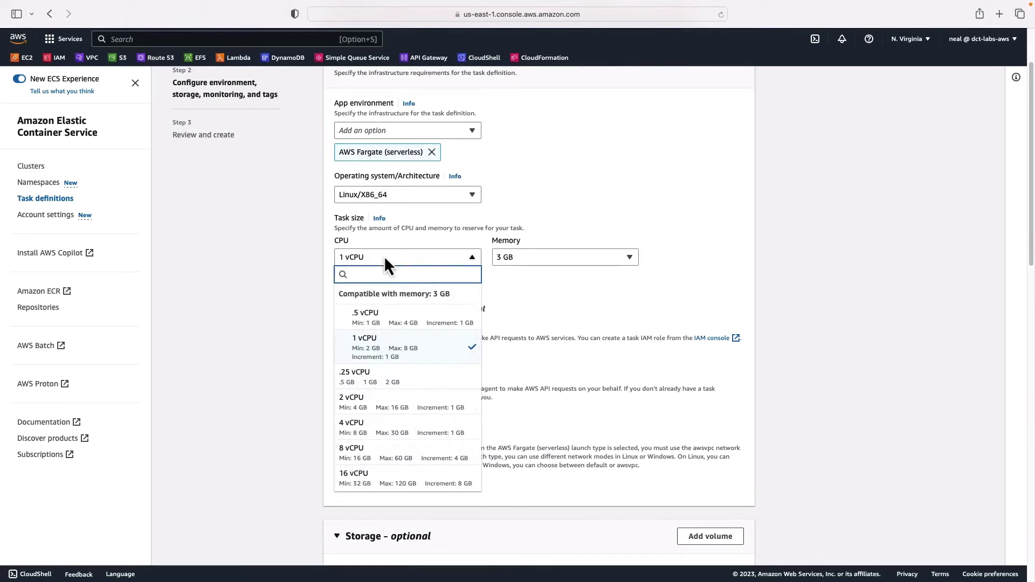
pyautogui.click(406, 322)
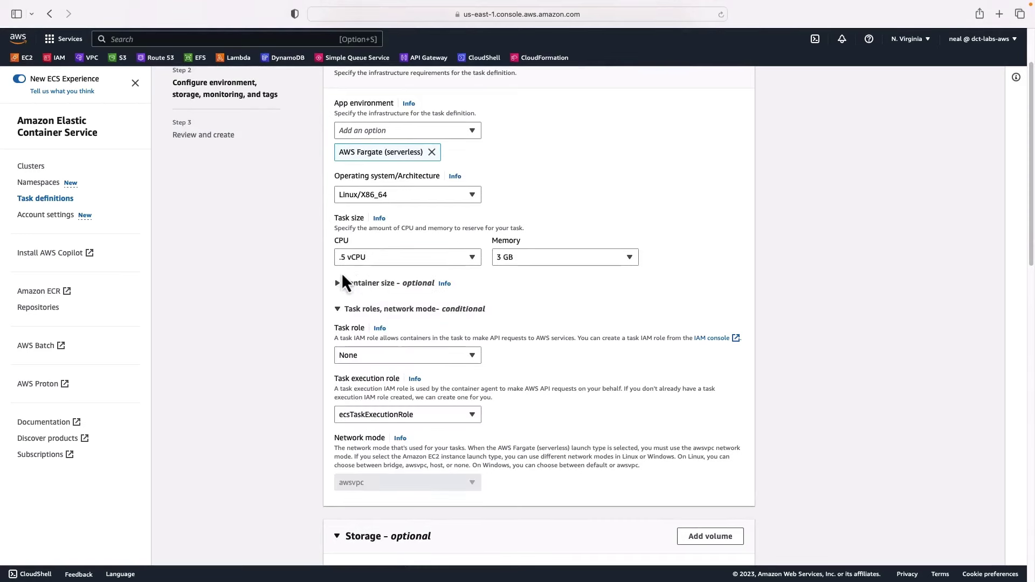
pyautogui.click(528, 258)
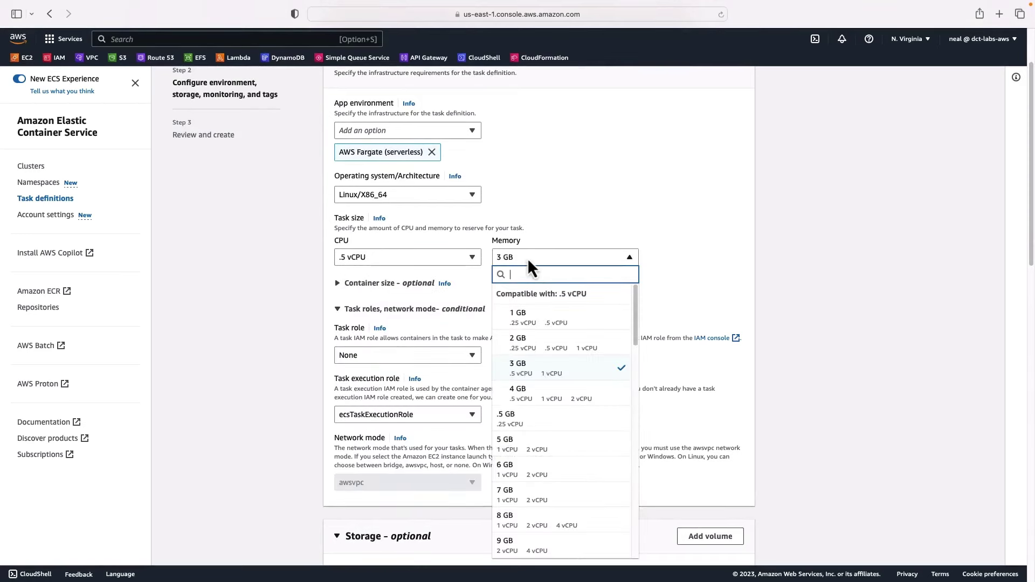
pyautogui.click(549, 326)
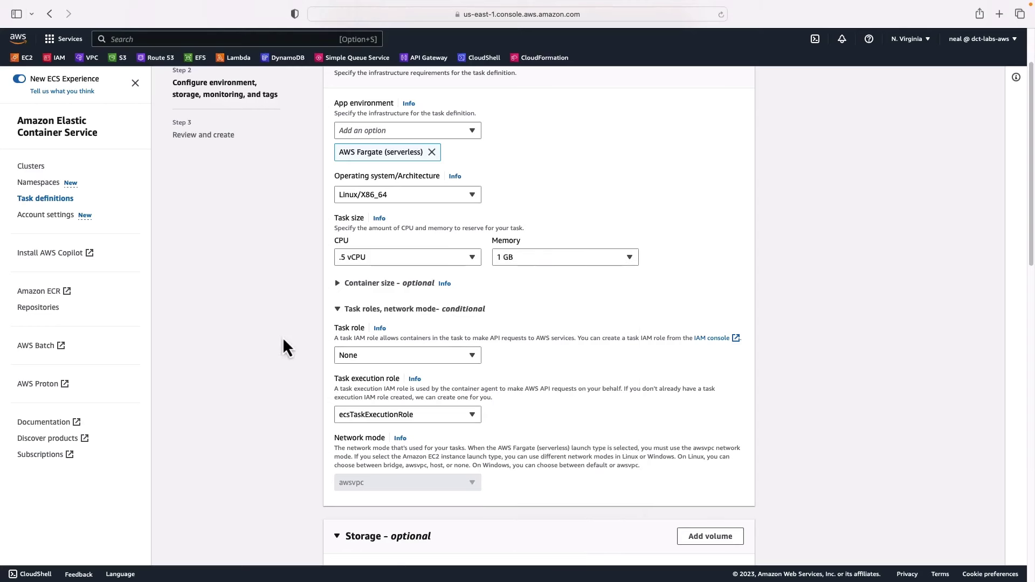
# - Accept the default roles, storage and logging settings, and create the task definition from the review page
pyautogui.scroll(-3, 281, 356)
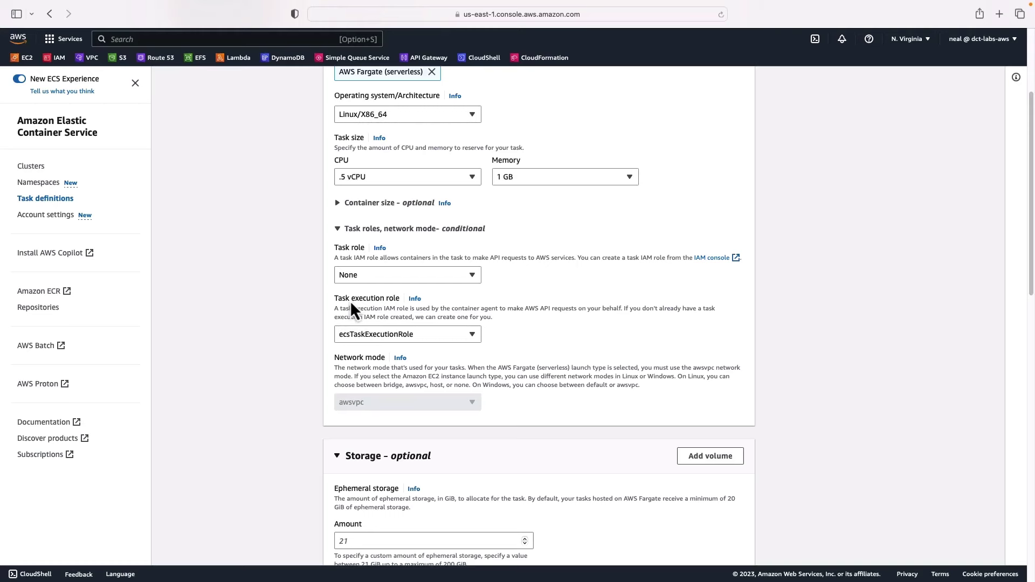
pyautogui.scroll(-2, 316, 348)
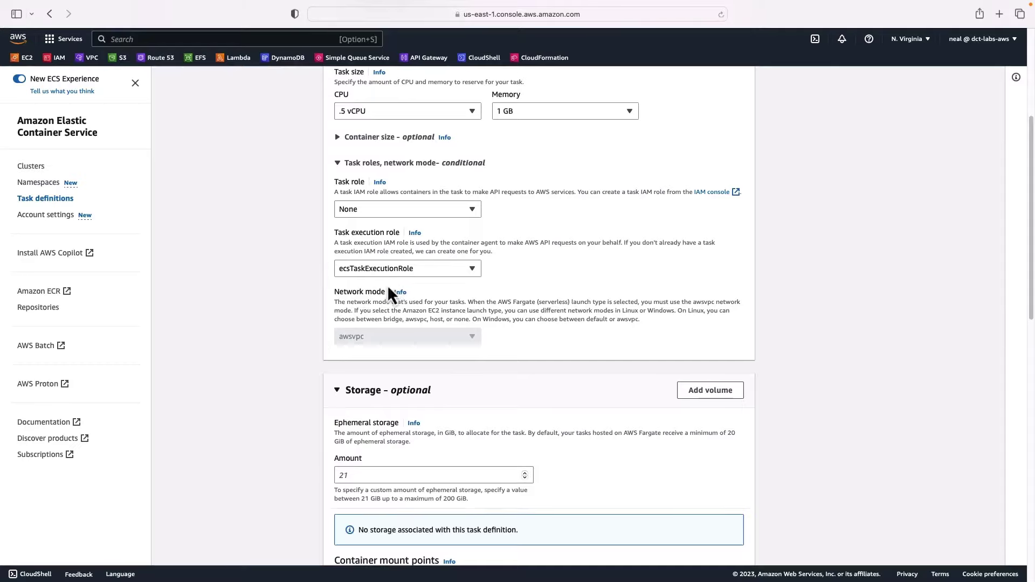
pyautogui.scroll(-4, 321, 334)
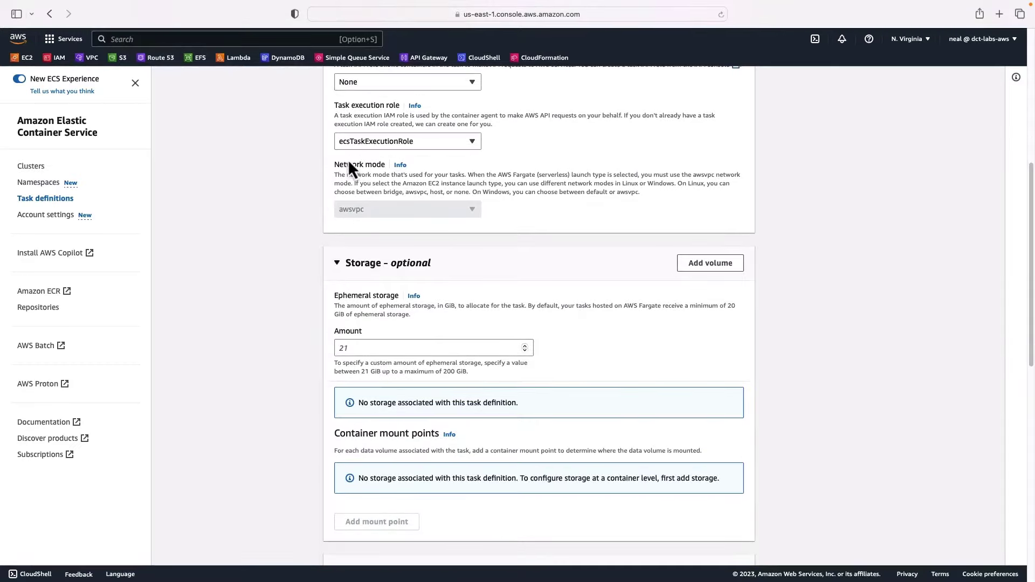
pyautogui.scroll(-15, 269, 353)
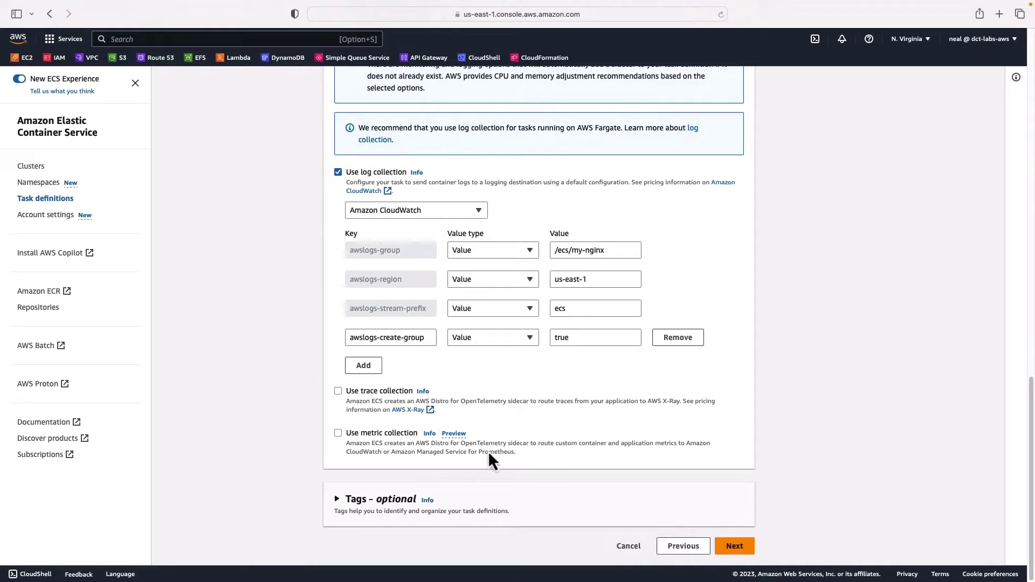
pyautogui.click(738, 550)
pyautogui.scroll(-15, 496, 404)
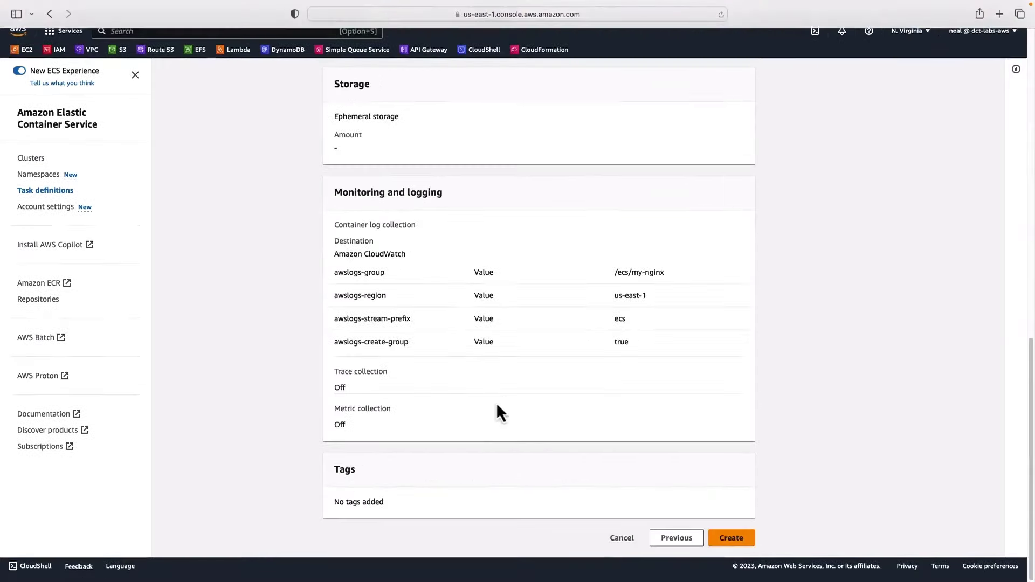
pyautogui.click(731, 547)
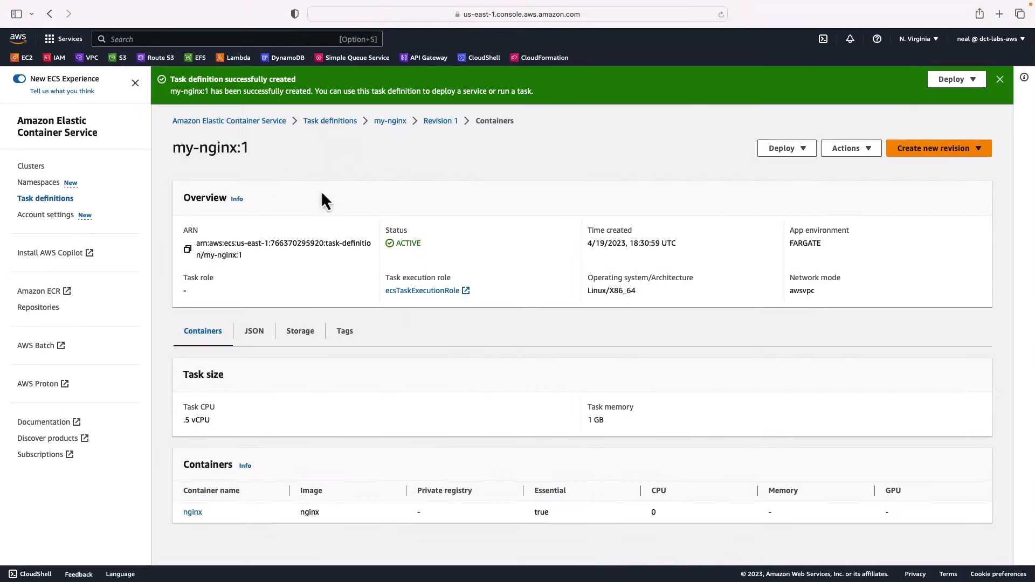
# - Start a new ECS cluster and name it my-fargate-cluster
pyautogui.click(32, 166)
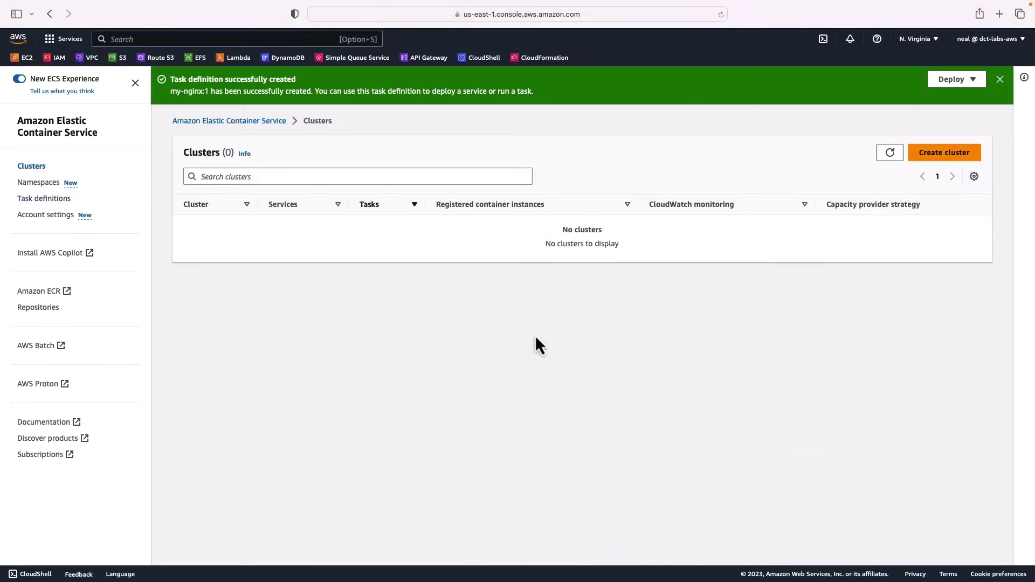
pyautogui.click(939, 157)
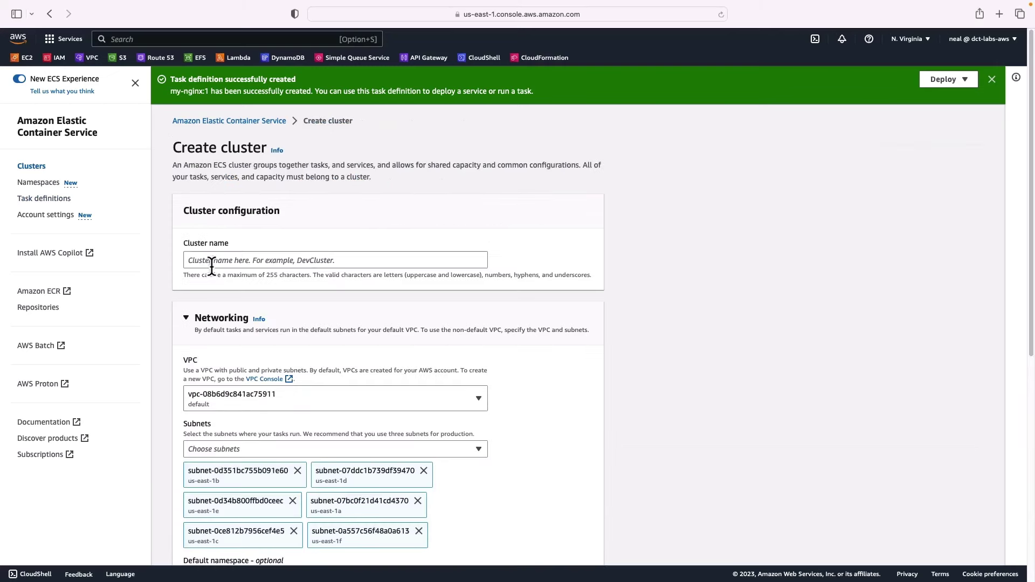
pyautogui.click(212, 261)
pyautogui.write('my')
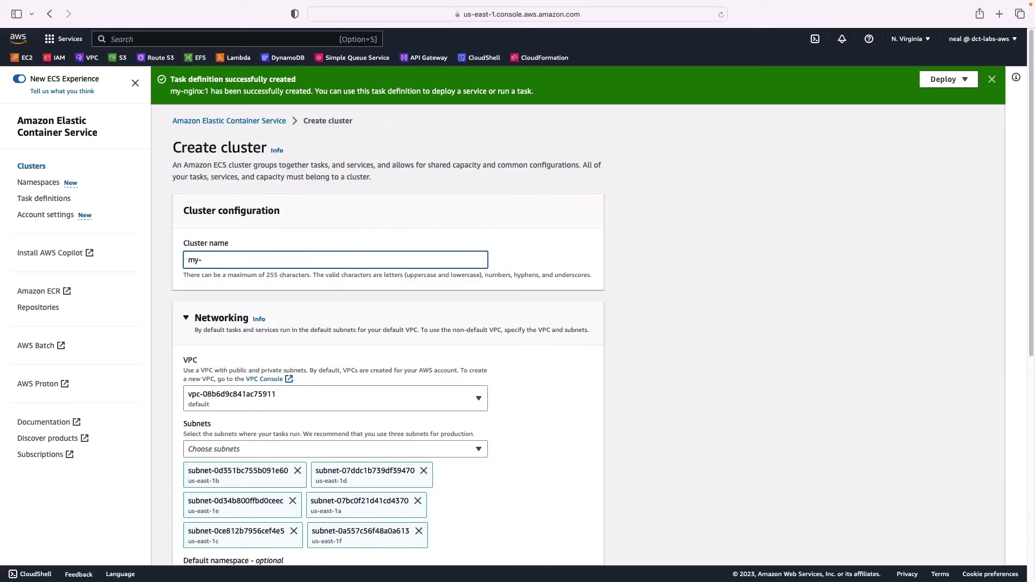
pyautogui.write('-fargate-cluster')
# - Create the cluster with the default VPC, subnets, namespace and AWS Fargate infrastructure
pyautogui.scroll(-3, 221, 341)
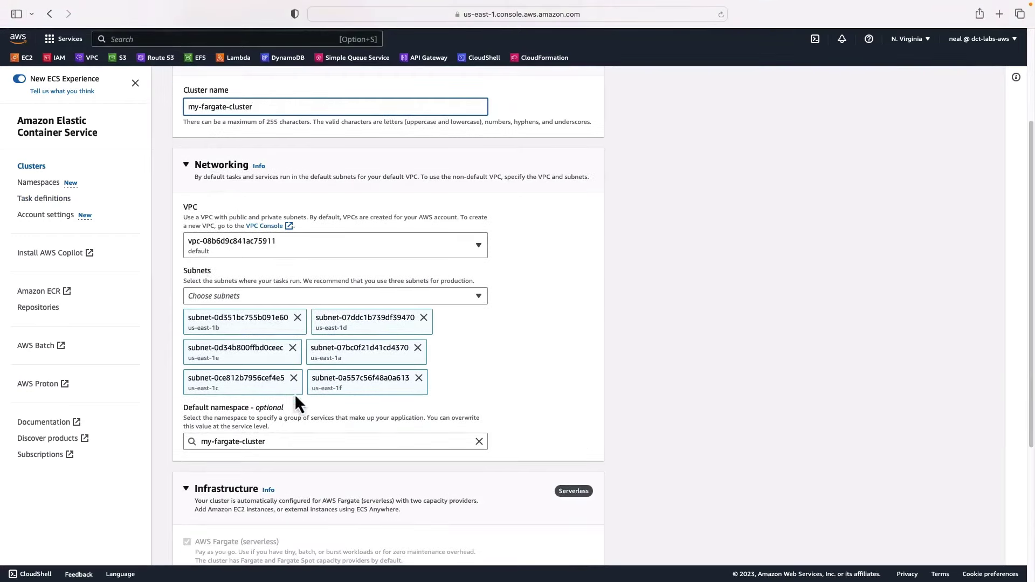
pyautogui.scroll(-3, 295, 402)
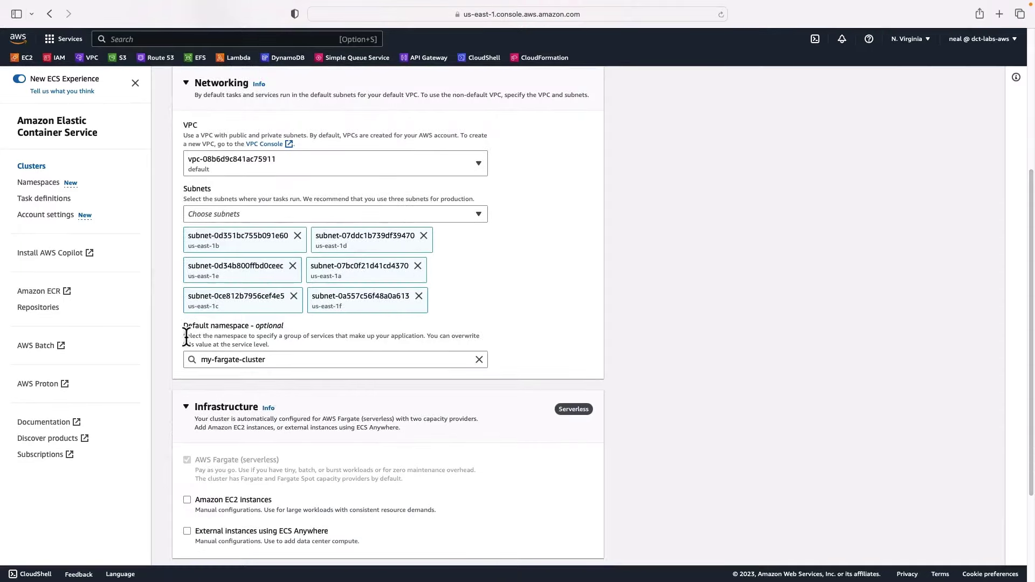
pyautogui.scroll(-5, 204, 389)
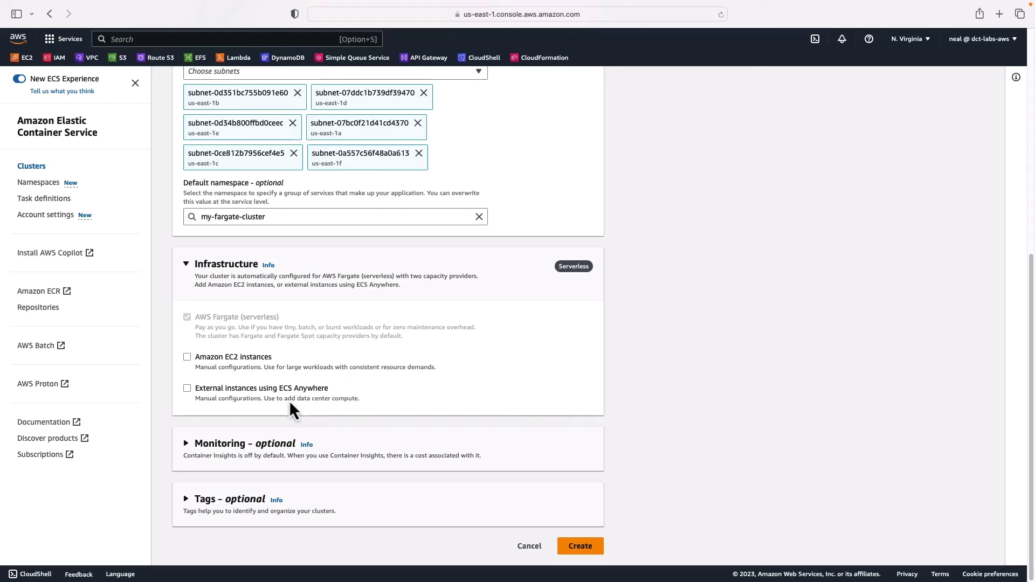
pyautogui.click(582, 548)
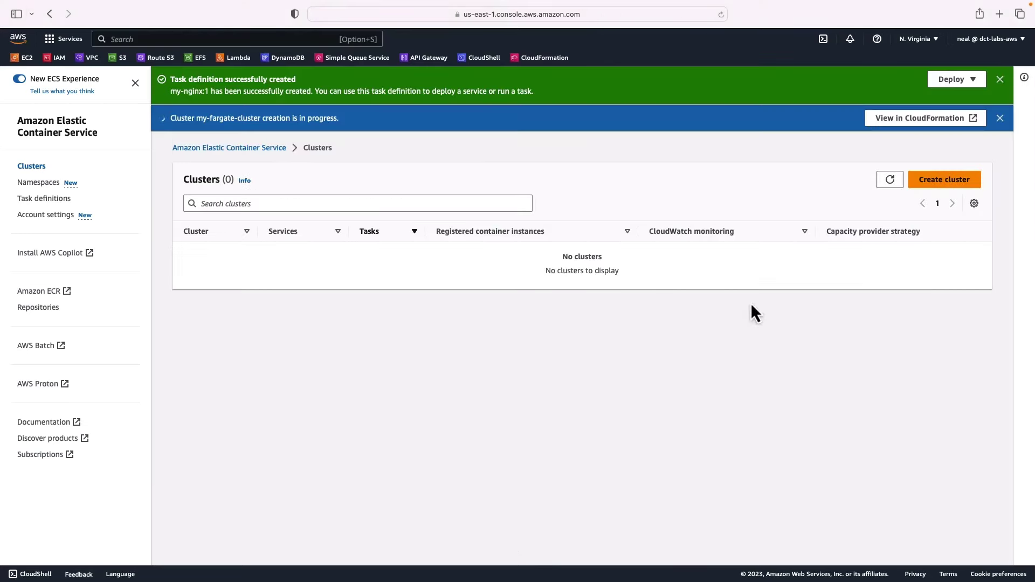
# - Check the cluster stack's refreshed creation events in CloudFormation and return to the ECS cluster list
pyautogui.click(912, 120)
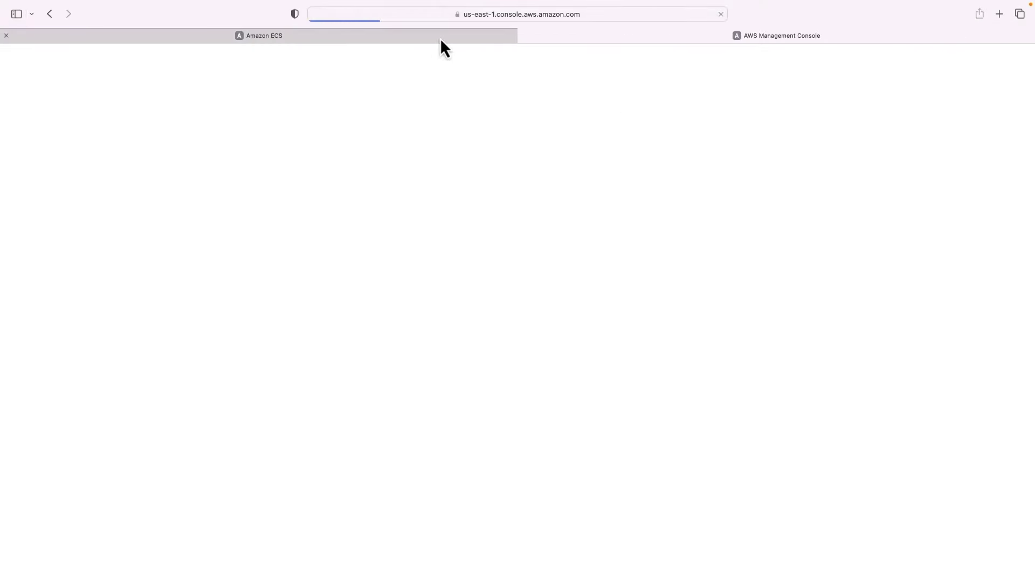
pyautogui.moveTo(440, 38)
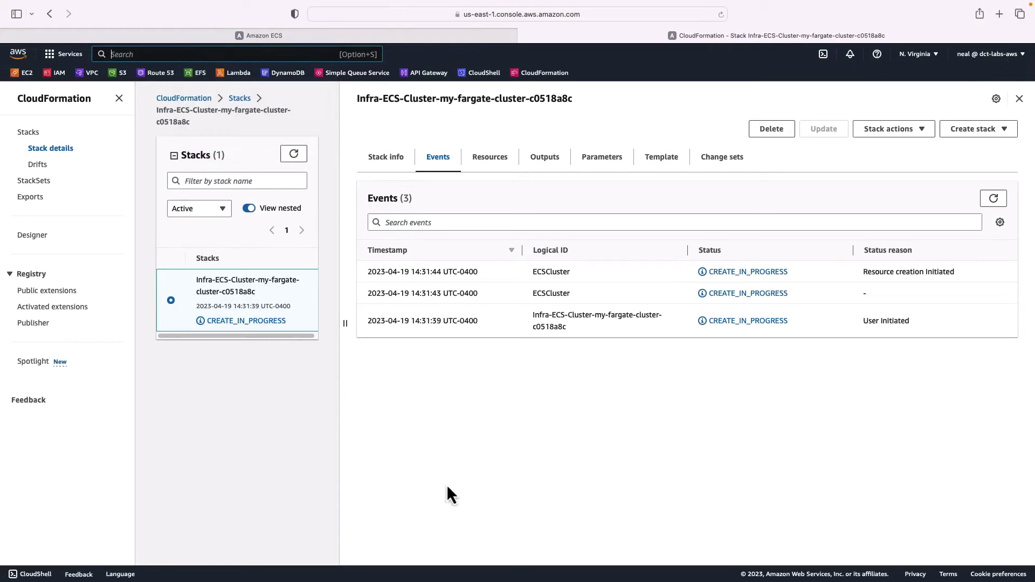
pyautogui.click(994, 199)
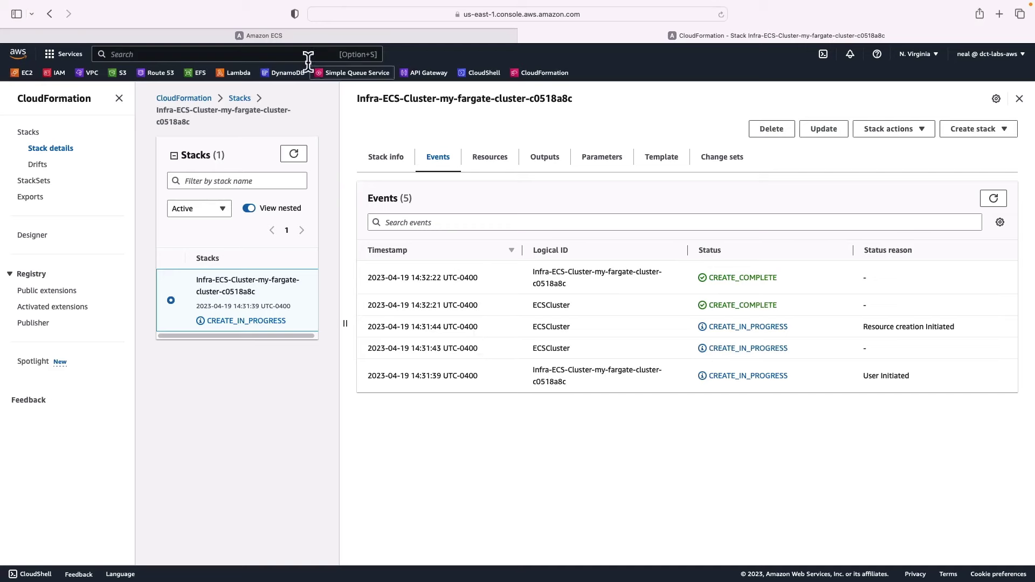
pyautogui.click(305, 37)
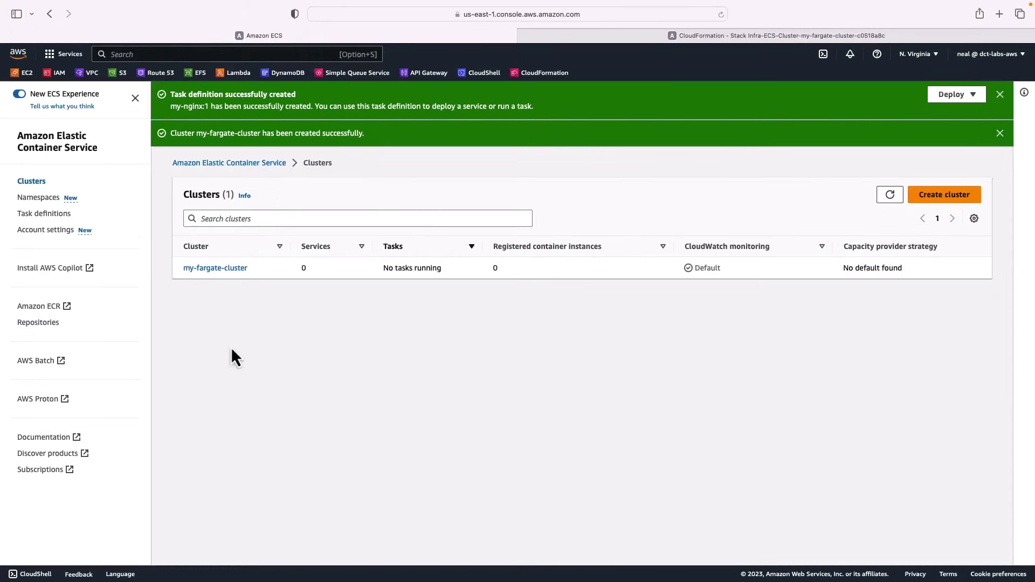
# - Open my-fargate-cluster and start running a new task from its task list
pyautogui.click(216, 268)
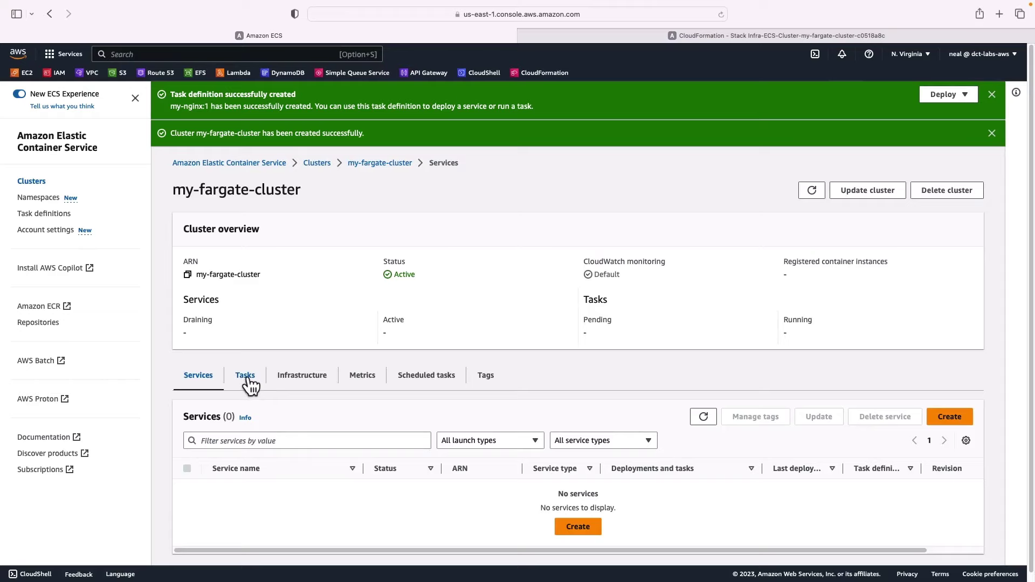
pyautogui.scroll(-1, 250, 384)
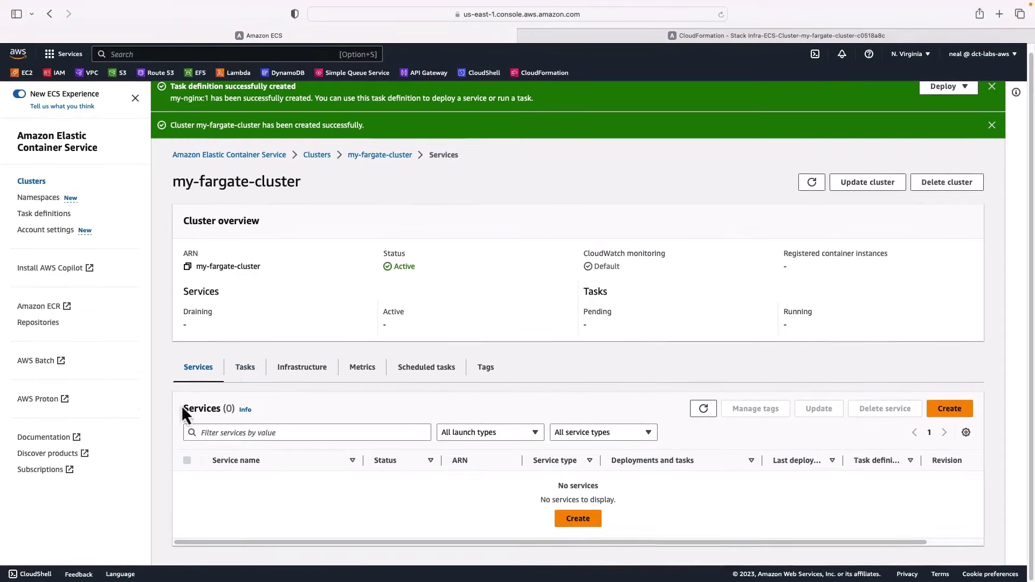
pyautogui.click(244, 371)
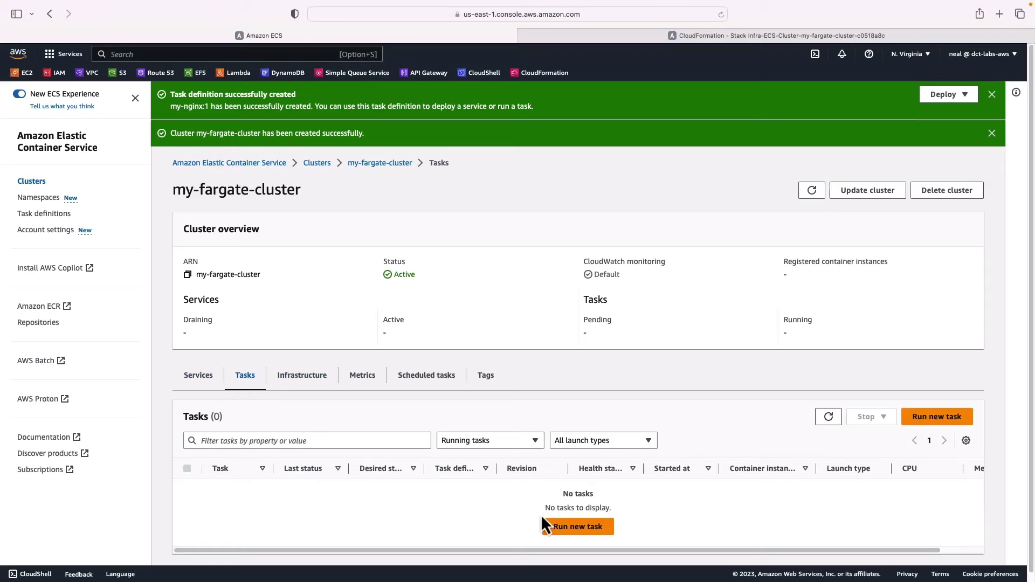
pyautogui.click(578, 527)
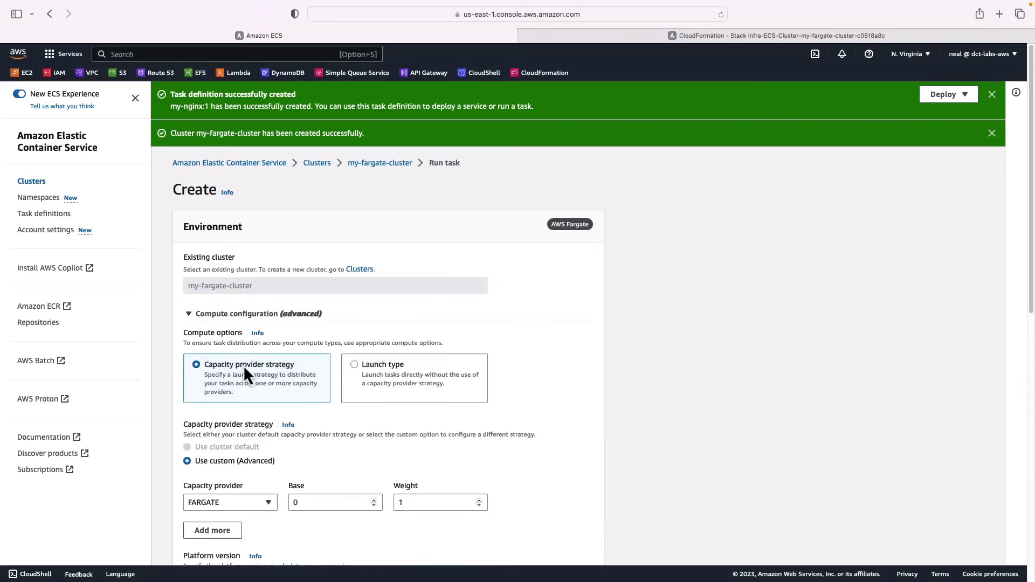
# - Keep the FARGATE capacity provider and choose the my-nginx task definition family for the standalone task
pyautogui.scroll(-3, 244, 365)
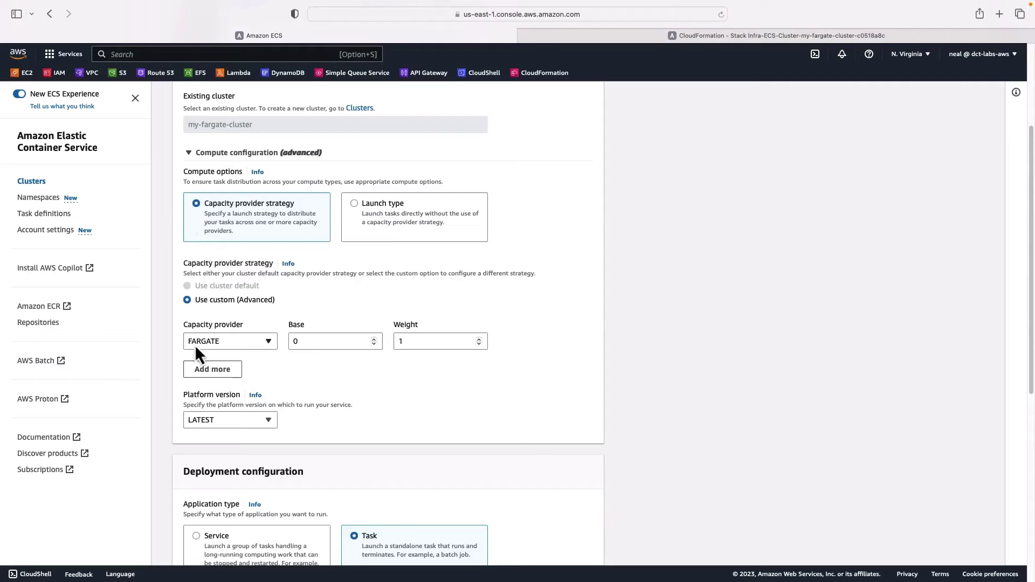
pyautogui.scroll(-5, 213, 363)
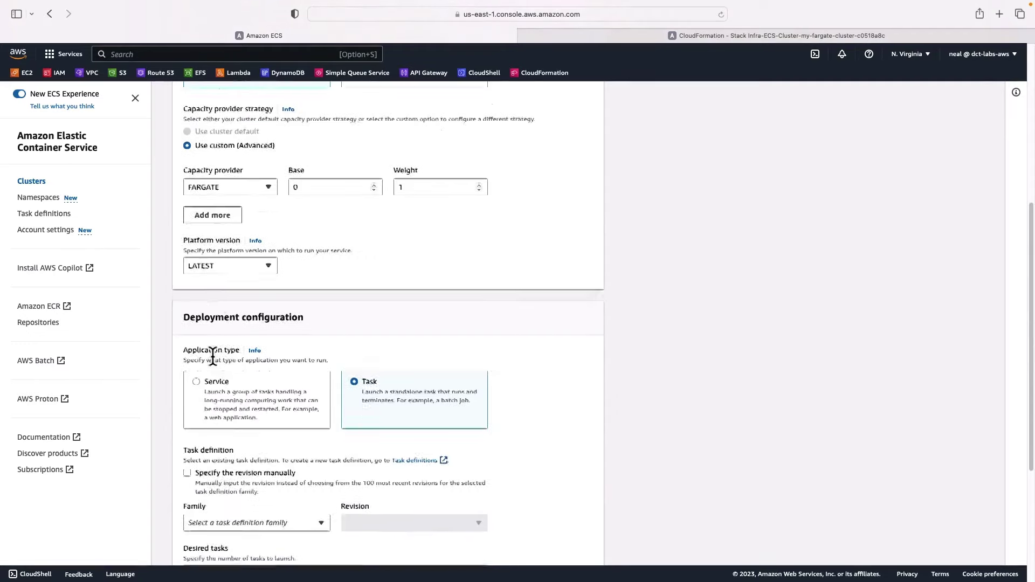
pyautogui.click(260, 380)
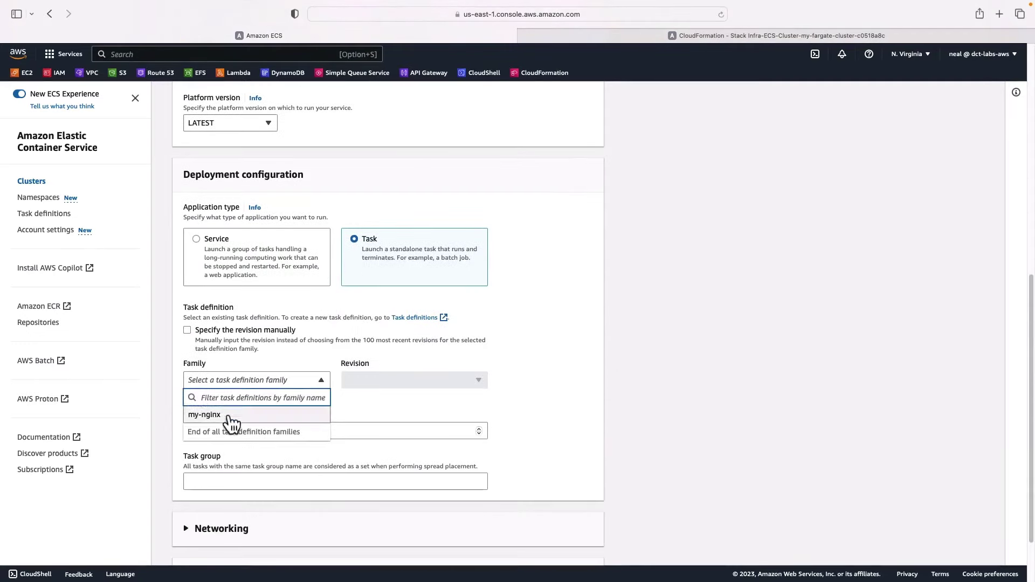
pyautogui.click(225, 419)
pyautogui.scroll(-2, 273, 423)
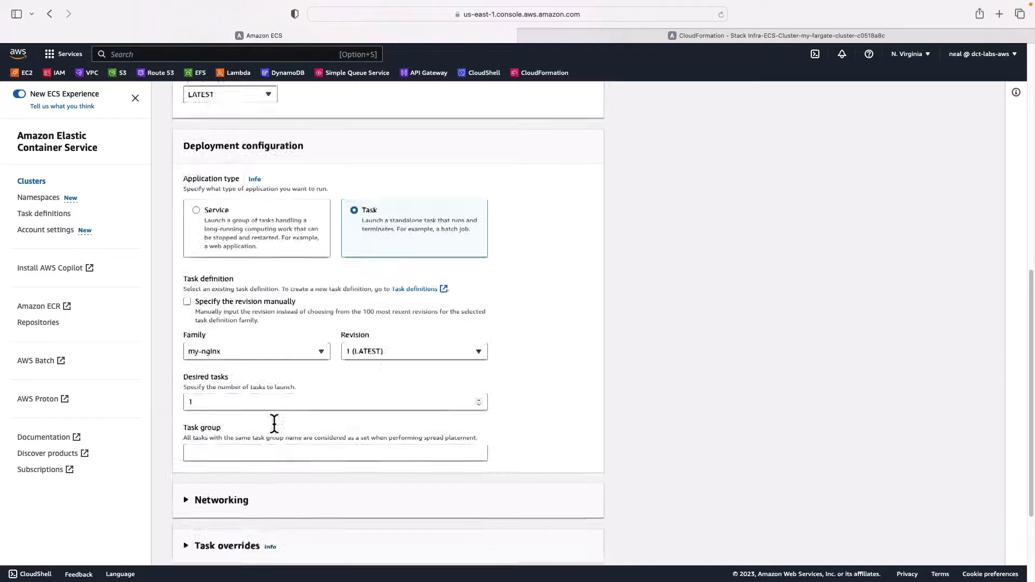
# - In the task's networking settings, replace the default security group with the existing WebAccess group
pyautogui.scroll(-2, 184, 370)
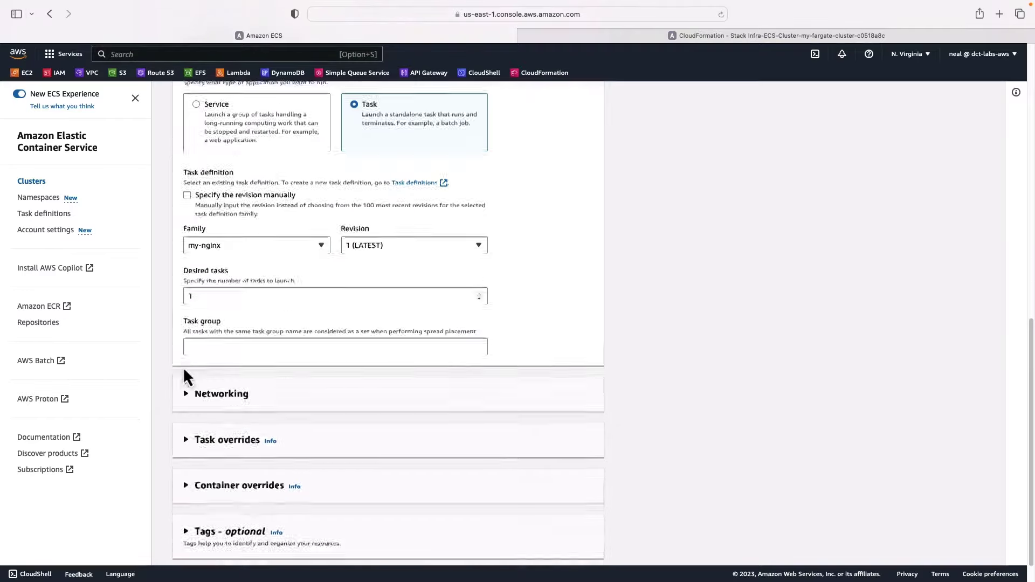
pyautogui.click(184, 370)
pyautogui.scroll(-5, 183, 370)
pyautogui.scroll(-2, 184, 370)
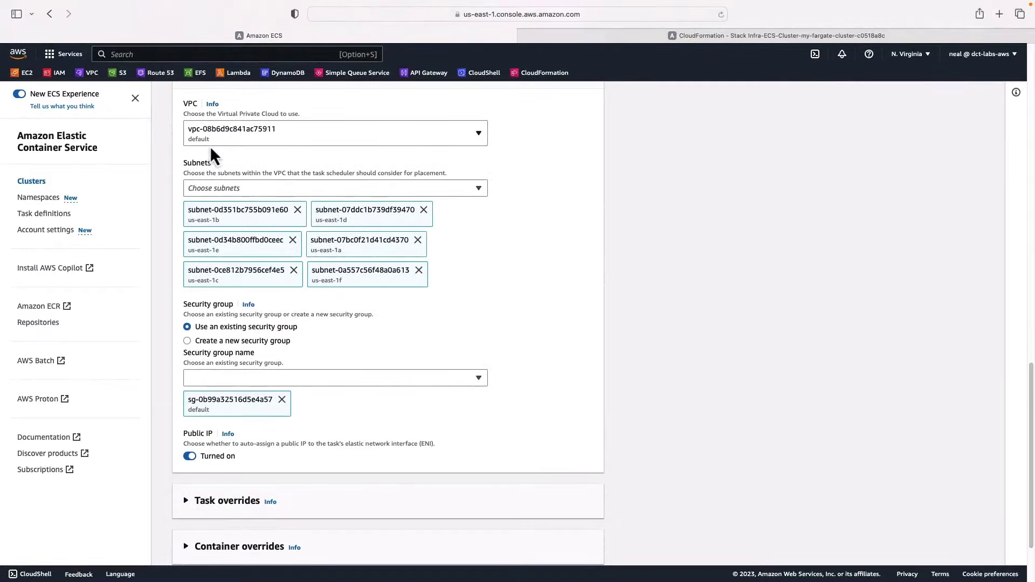
pyautogui.scroll(-3, 170, 413)
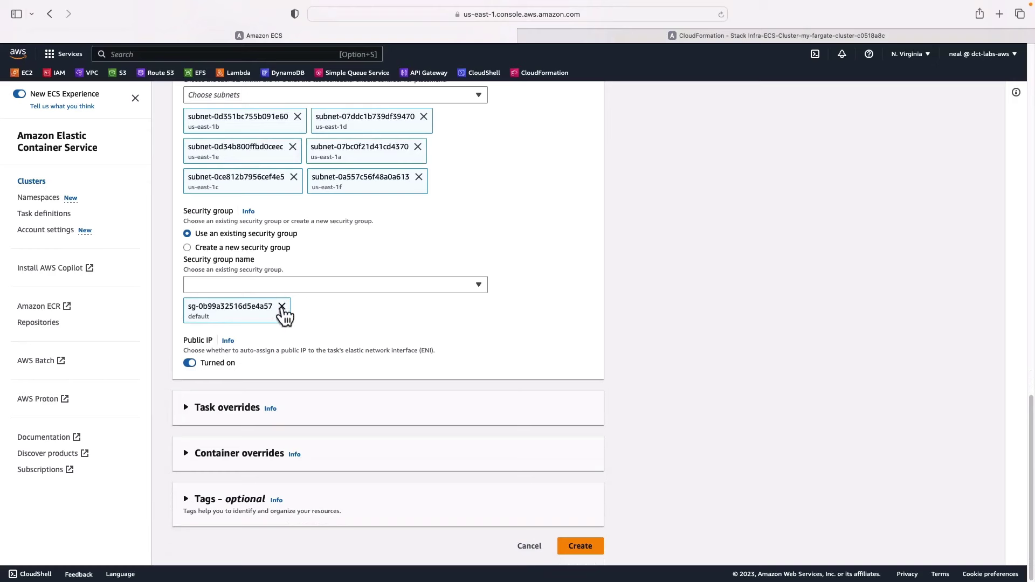
pyautogui.click(281, 306)
pyautogui.click(242, 307)
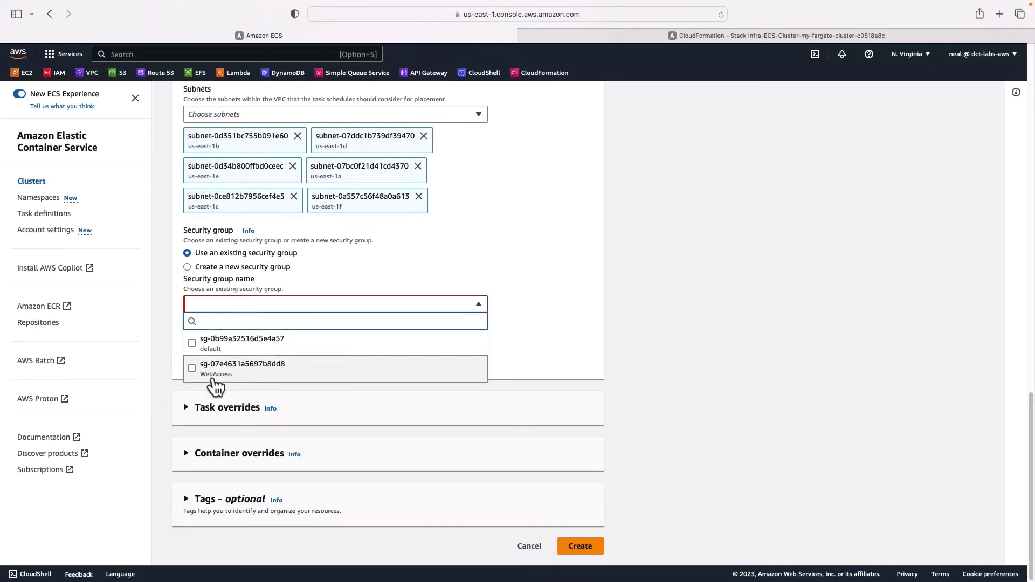
pyautogui.click(198, 373)
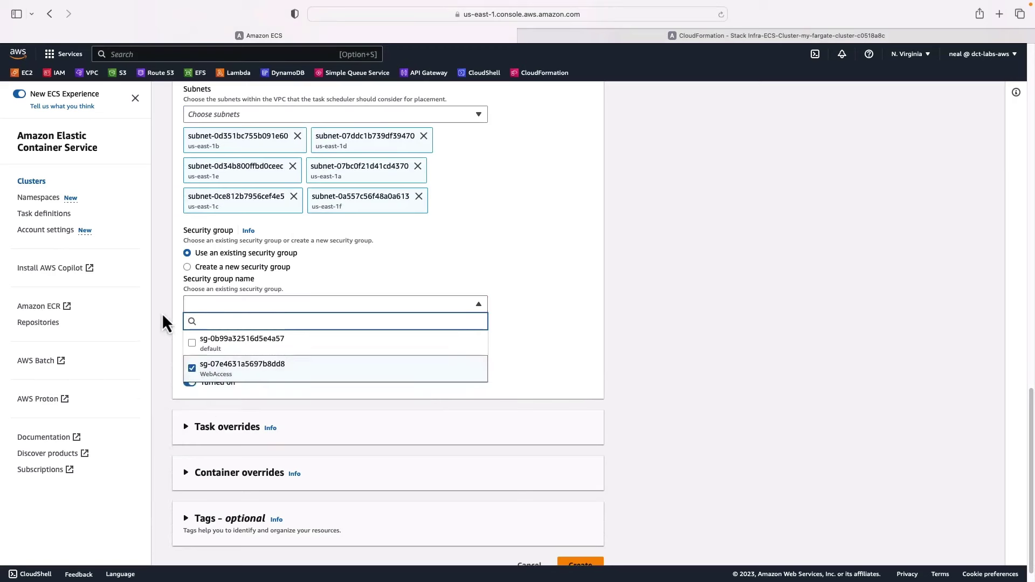
pyautogui.click(162, 312)
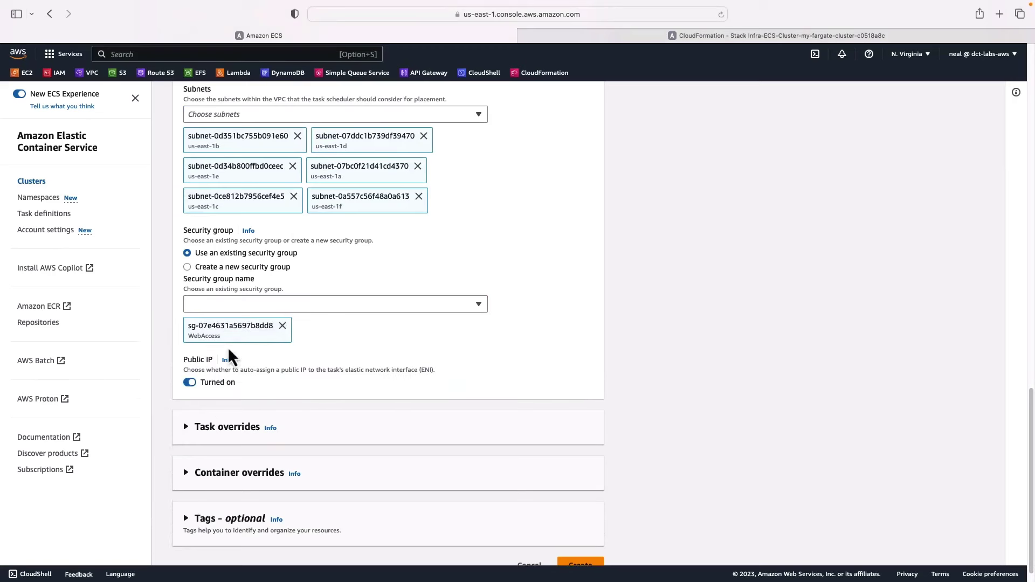
# - Expand the task and container overrides, leave them at their defaults, and create the task
pyautogui.scroll(-1, 219, 358)
pyautogui.click(185, 406)
pyautogui.scroll(-5, 185, 407)
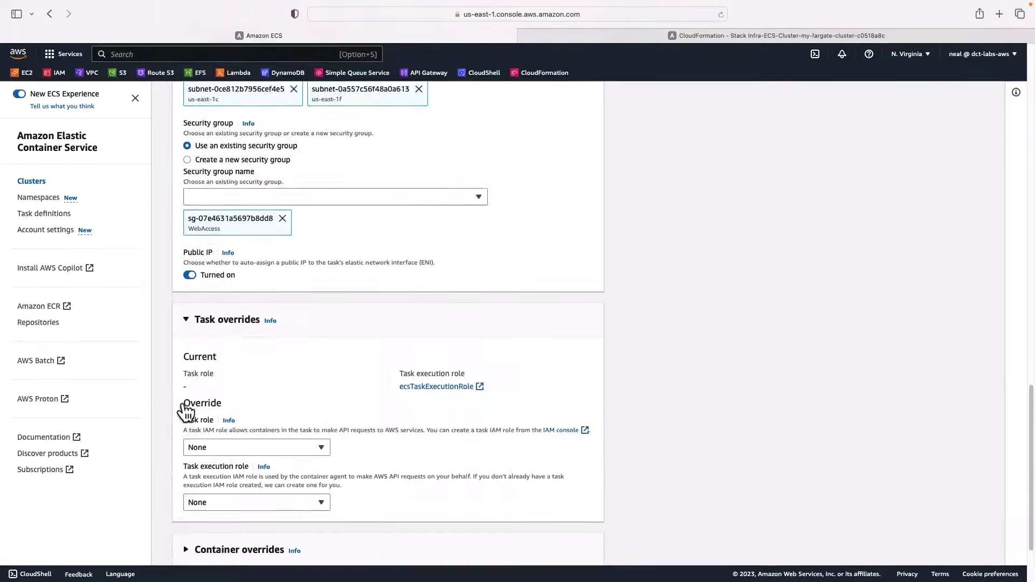
pyautogui.click(183, 461)
pyautogui.scroll(-2, 180, 467)
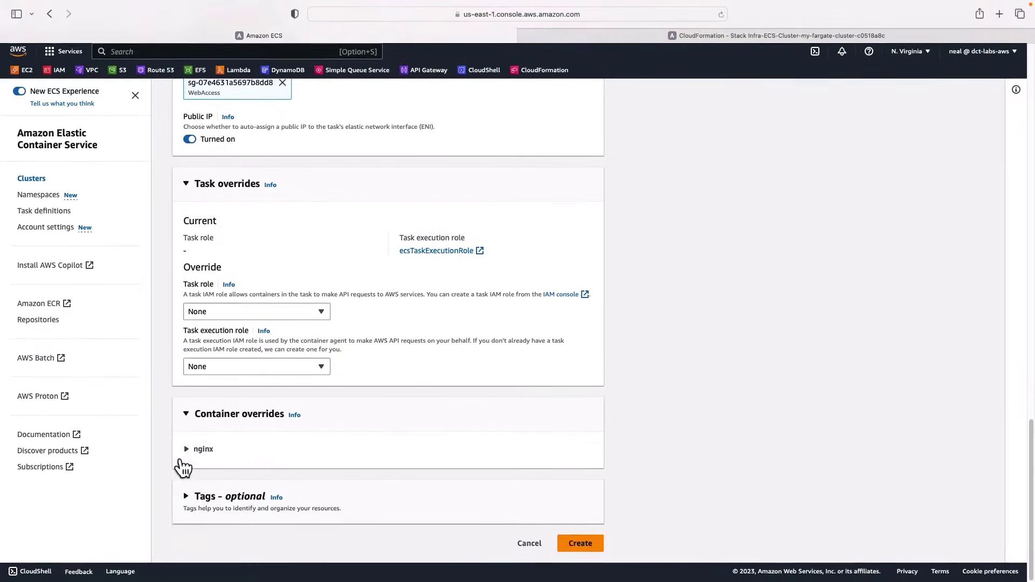
pyautogui.click(581, 547)
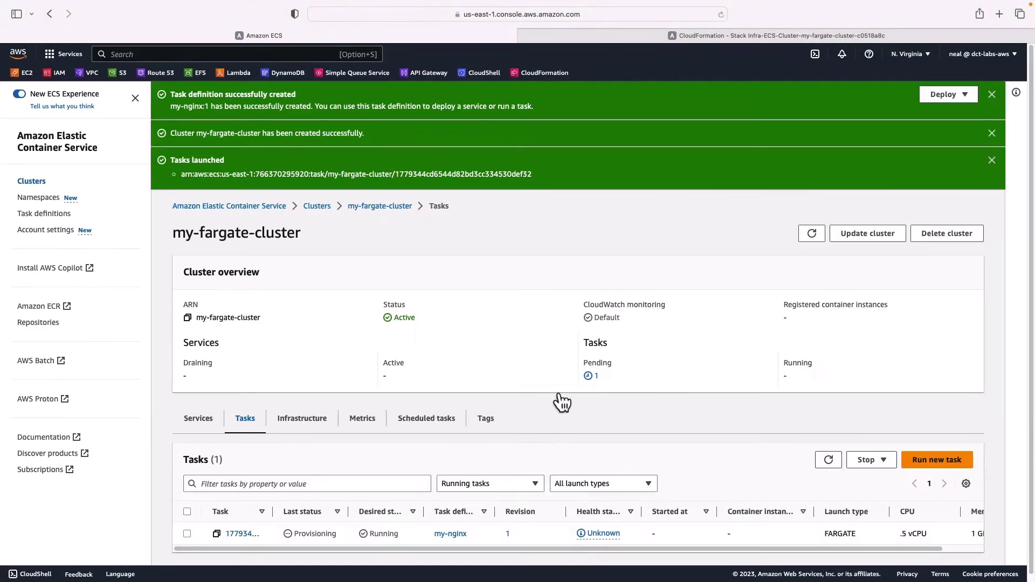
# - Dismiss the notification banners and refresh the task list with the Desired status column widened
pyautogui.click(993, 95)
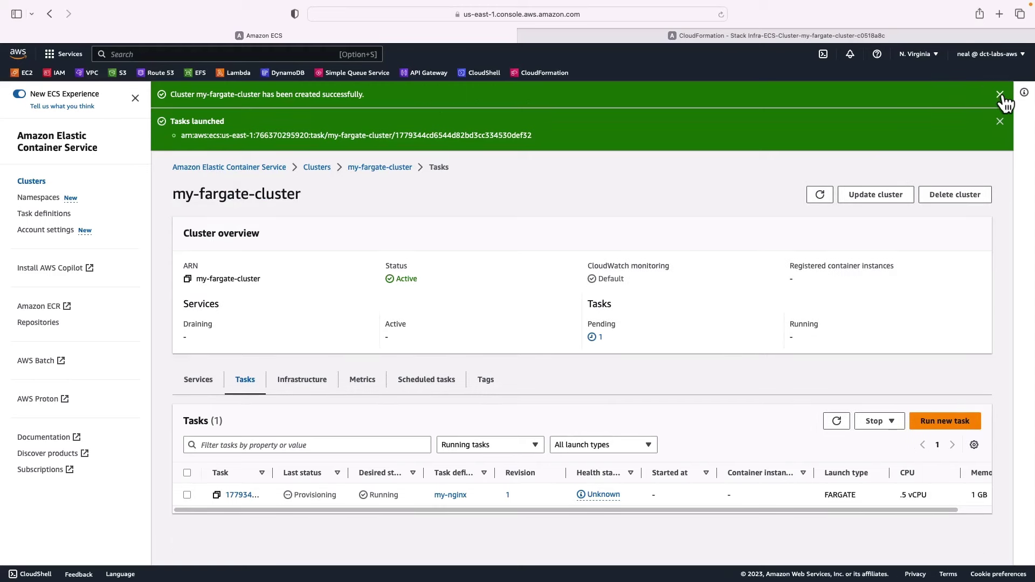
pyautogui.click(1000, 95)
pyautogui.click(1001, 96)
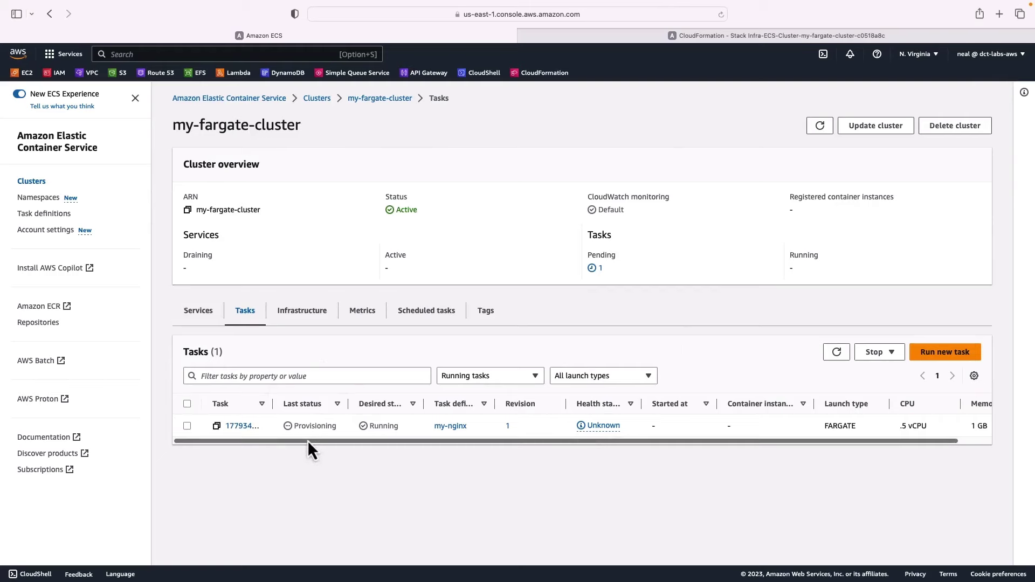
pyautogui.moveTo(423, 404); pyautogui.dragTo(448, 404)
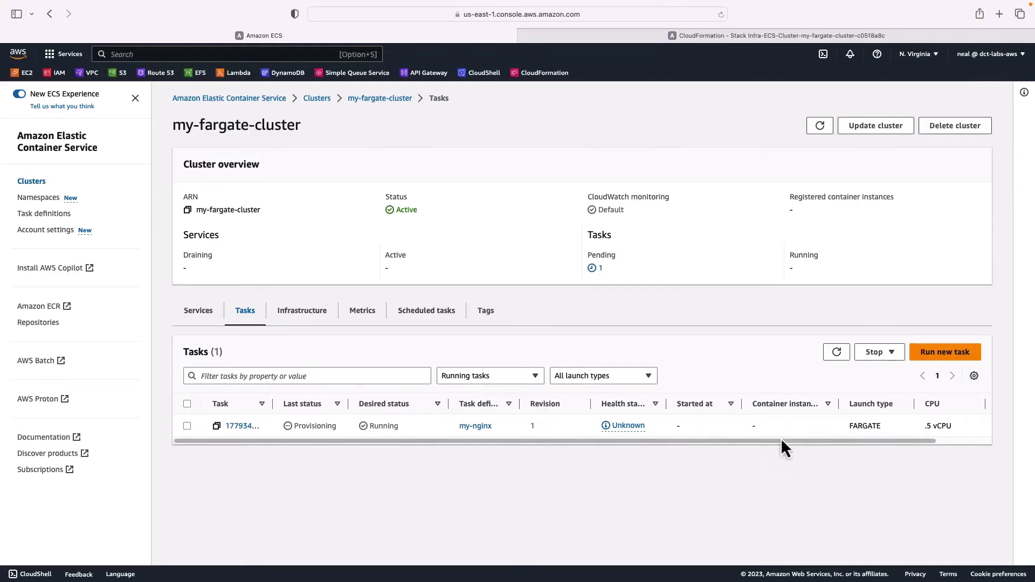
pyautogui.click(837, 355)
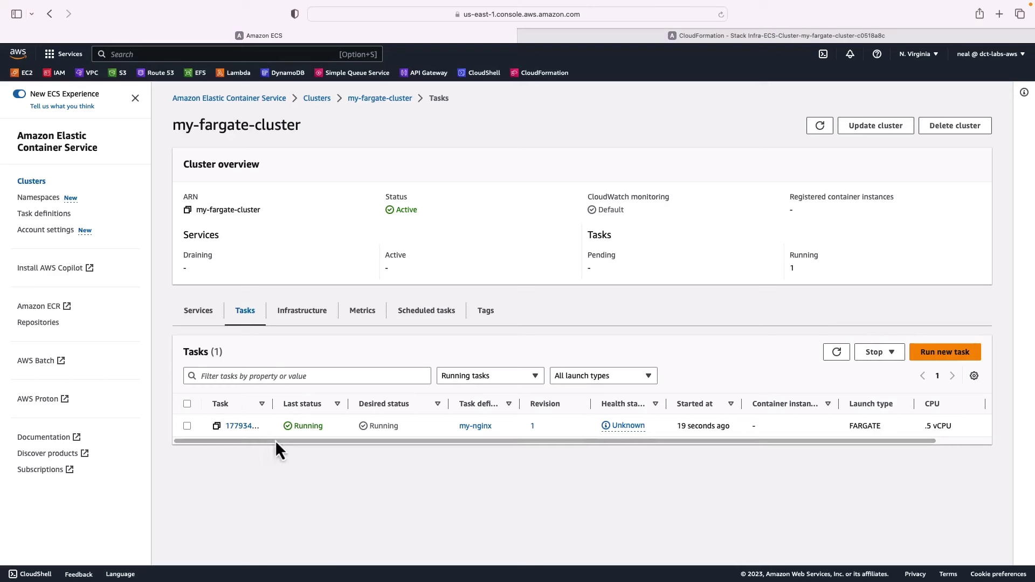
# - Copy the running task's public IP from its networking details and load it in a new browser tab
pyautogui.click(242, 427)
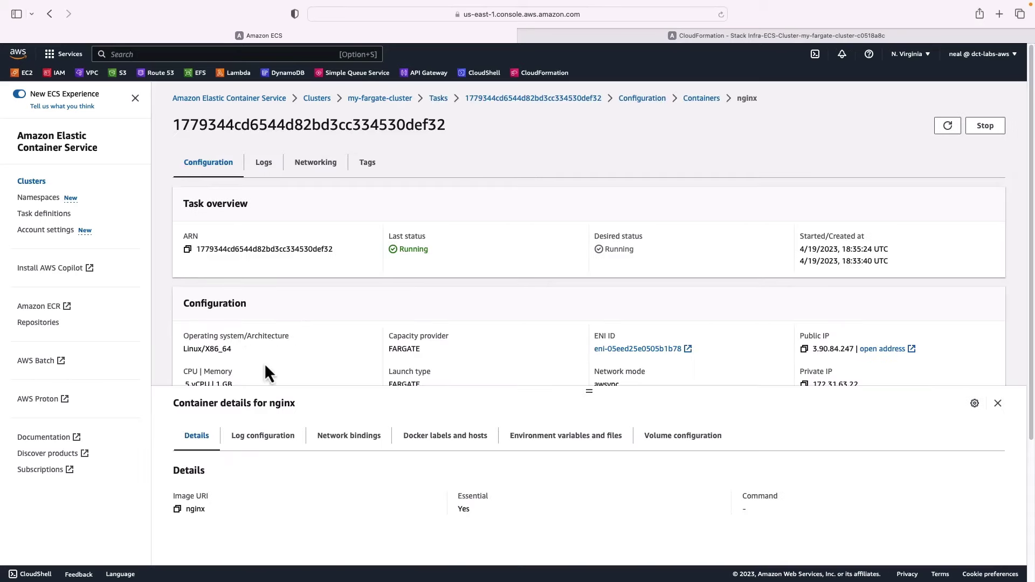
pyautogui.click(318, 165)
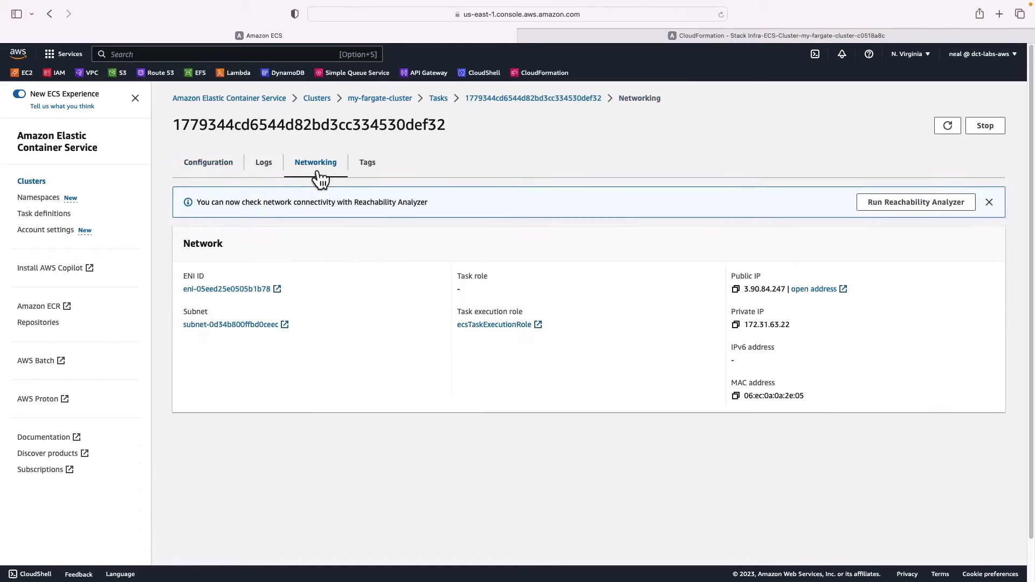
pyautogui.click(736, 291)
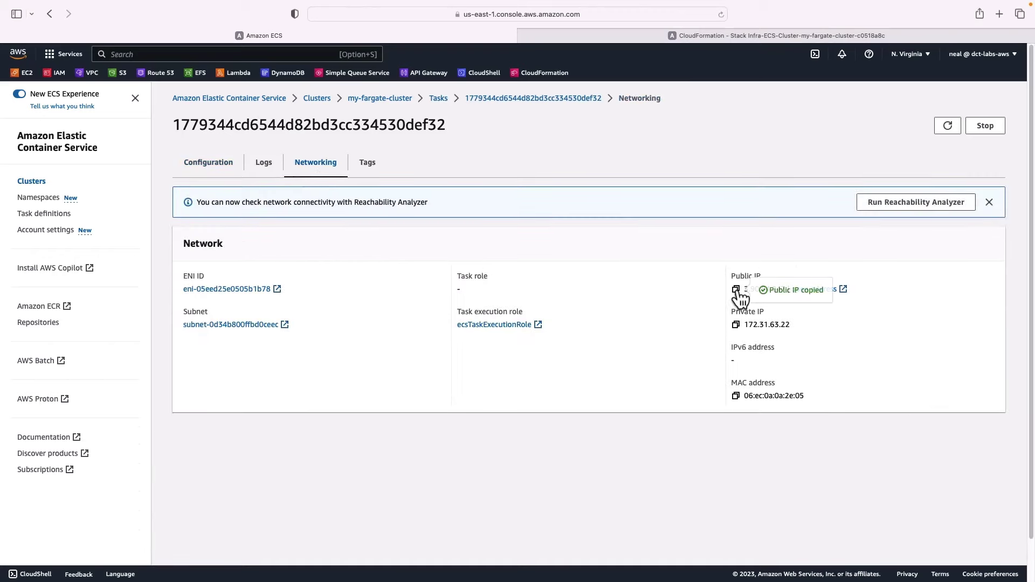
pyautogui.click(1000, 15)
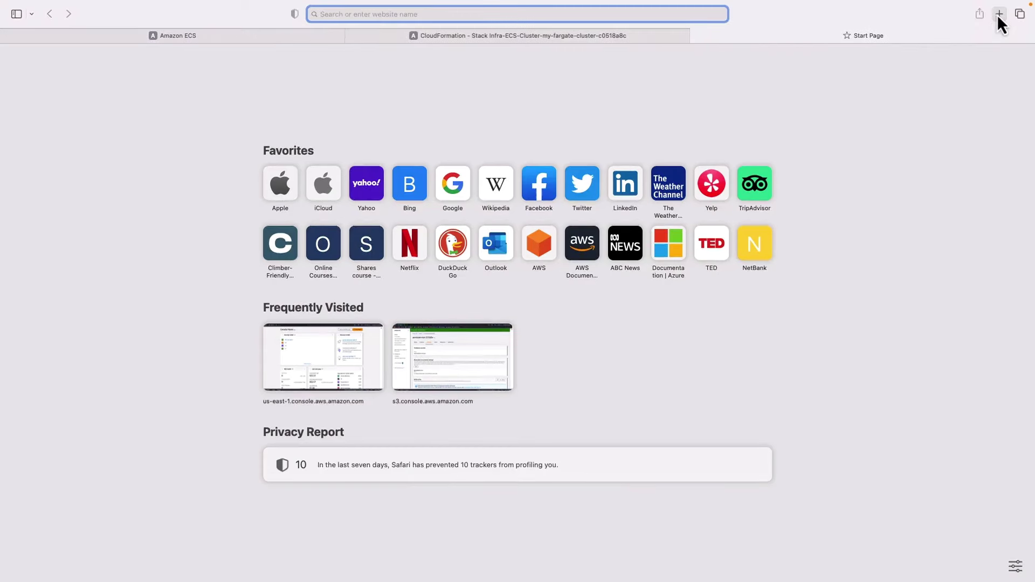
pyautogui.press('super+v')
pyautogui.press('Return')
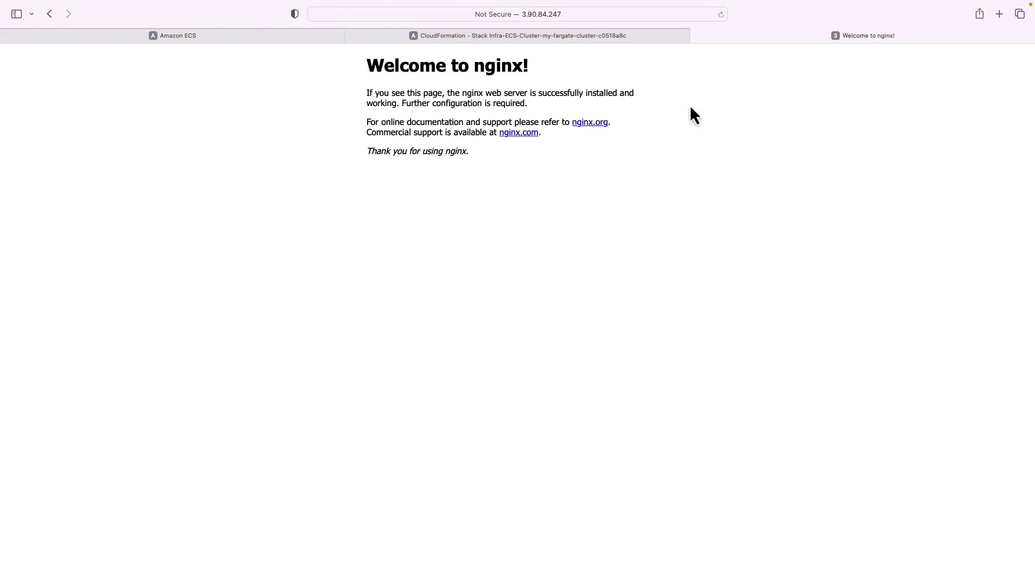
# - Close the nginx welcome page and return to the task list of my-fargate-cluster
pyautogui.click(697, 35)
pyautogui.click(429, 36)
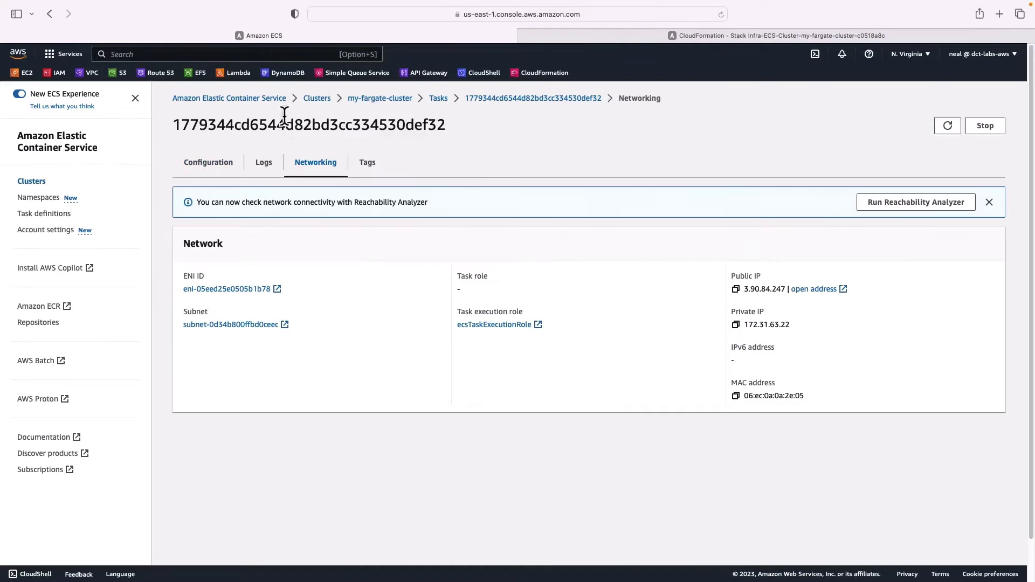
pyautogui.click(375, 102)
pyautogui.click(245, 313)
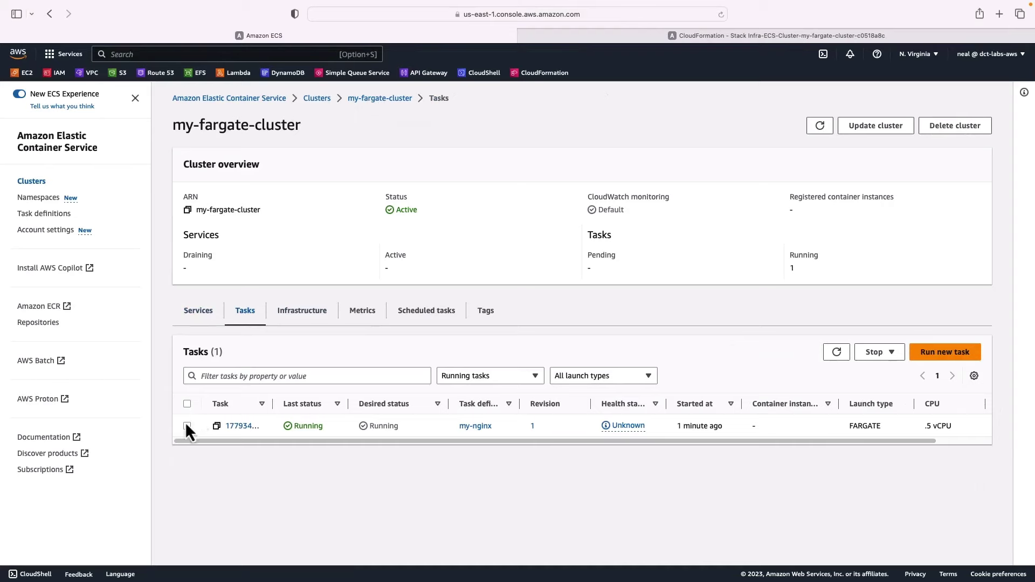
# - Select the running my-nginx task, stop it and confirm
pyautogui.click(187, 404)
pyautogui.click(877, 353)
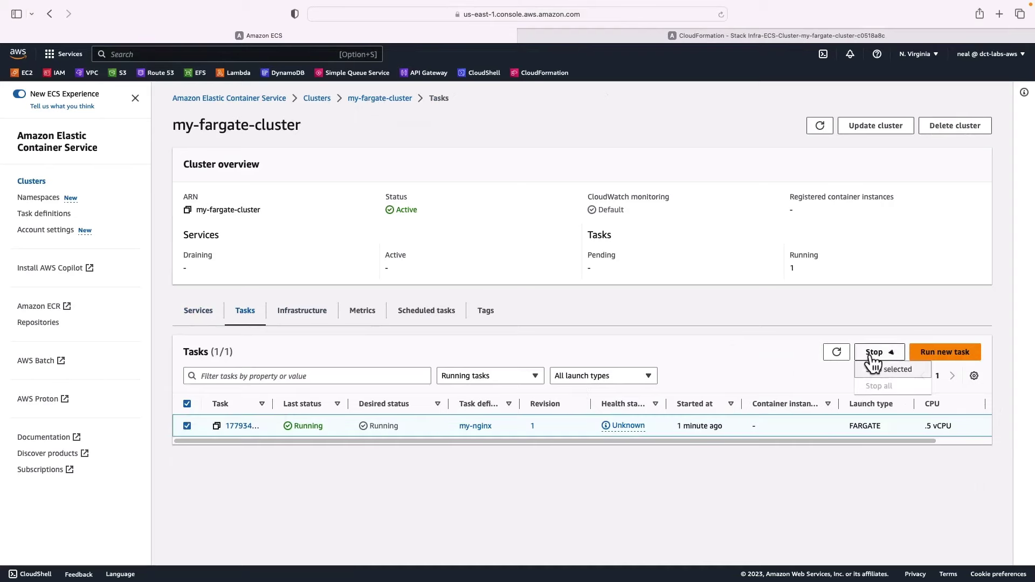
pyautogui.click(878, 377)
pyautogui.click(648, 441)
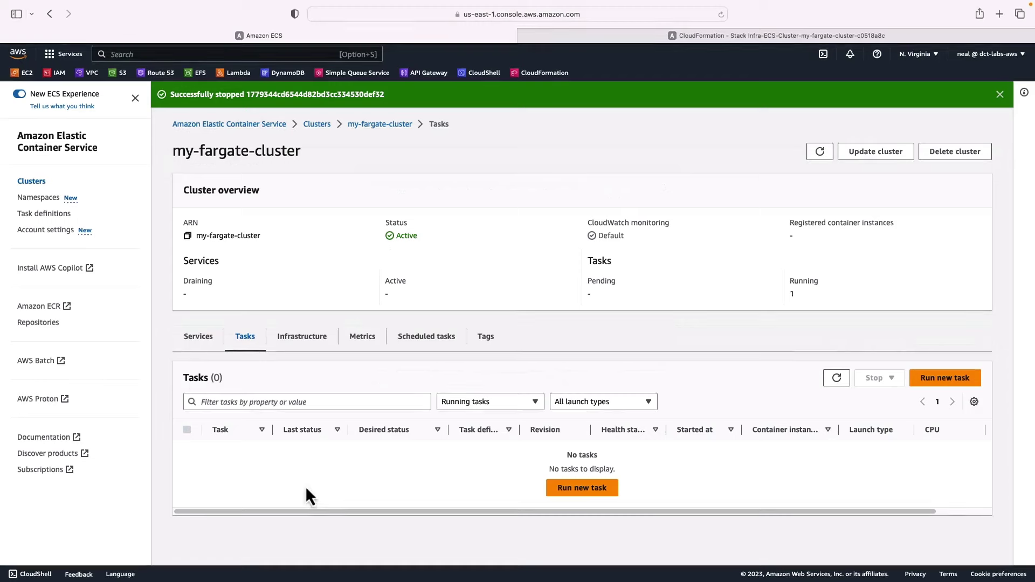
# - Start creating a service in my-fargate-cluster, using the capacity provider strategy compute option
pyautogui.click(201, 340)
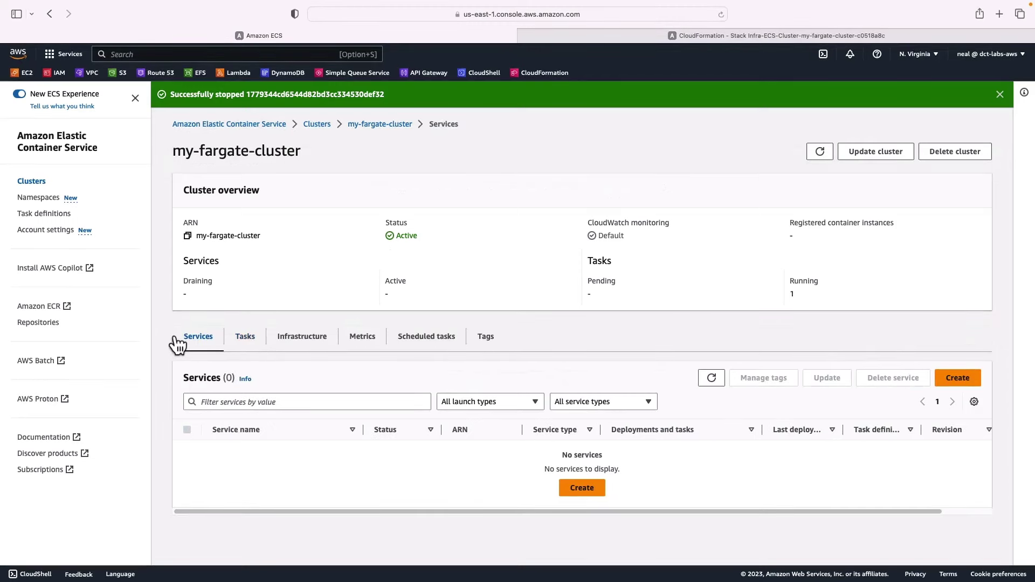
pyautogui.click(584, 490)
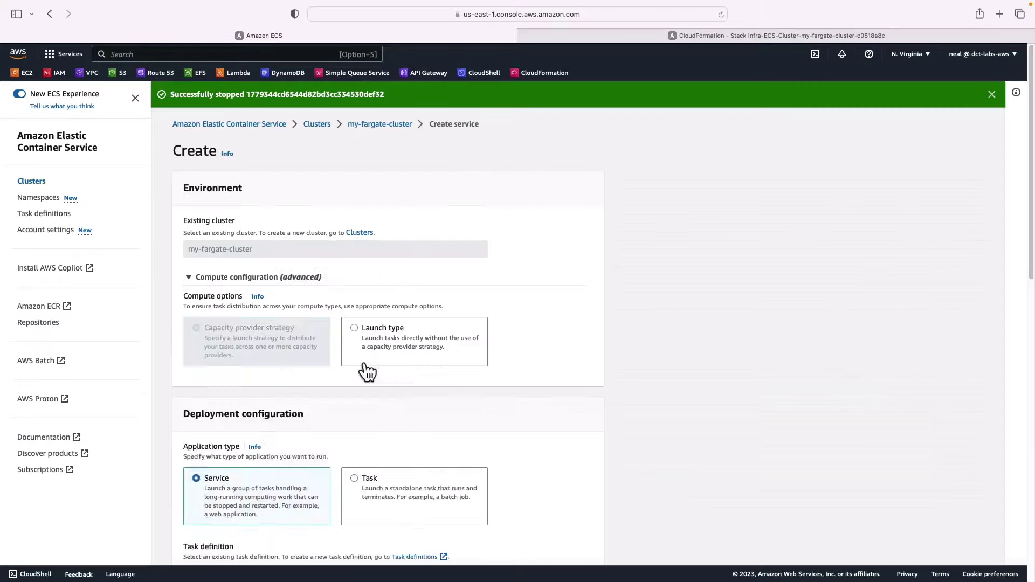
pyautogui.click(224, 348)
# - Choose the my-nginx task definition family in the new service's deployment configuration
pyautogui.scroll(-5, 224, 345)
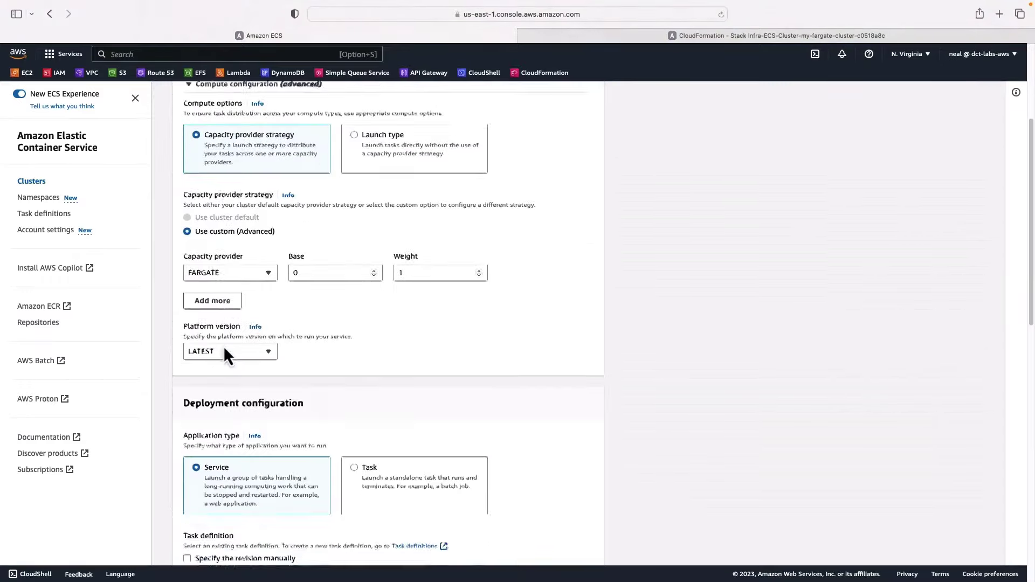
pyautogui.scroll(-10, 223, 345)
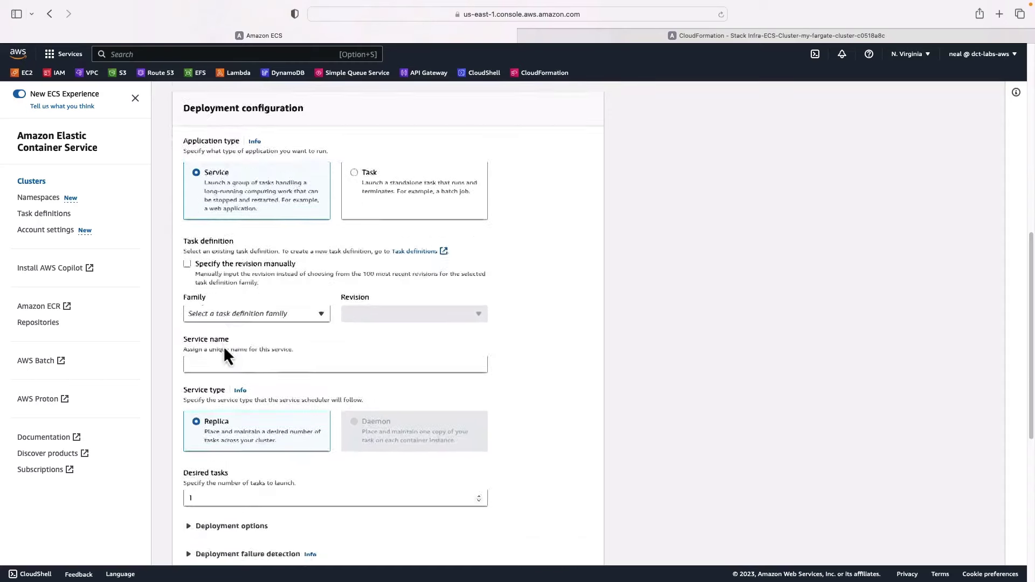
pyautogui.click(251, 315)
pyautogui.click(256, 345)
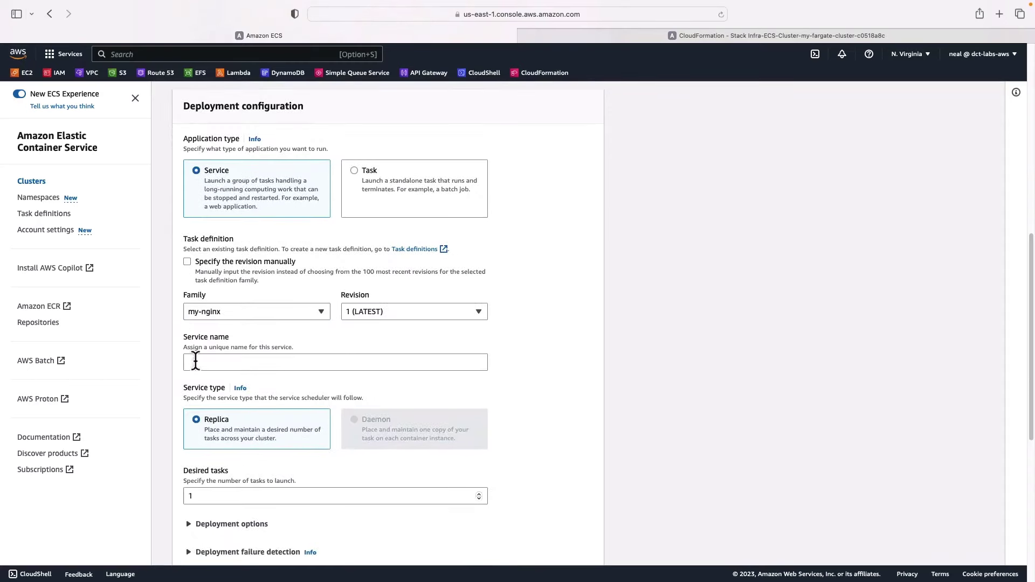
# - Name the new service my-service and set its number of desired tasks to 2
pyautogui.click(211, 362)
pyautogui.write('m')
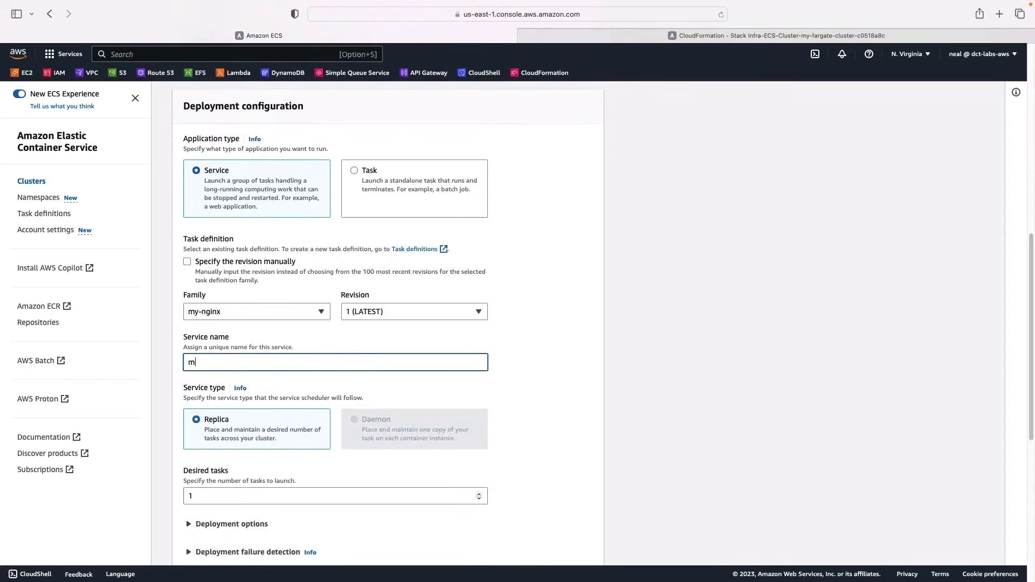
pyautogui.write('y-service')
pyautogui.scroll(-3, 192, 318)
pyautogui.click(201, 368)
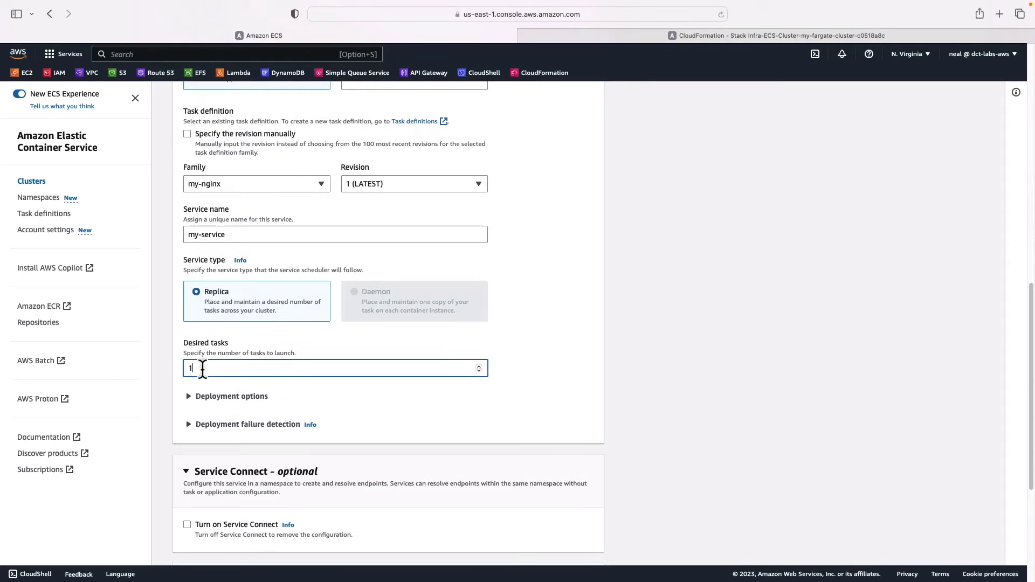
pyautogui.press('BackSpace')
pyautogui.write('2')
# - Review the deployment type and the minimum and maximum running task percentages in the service's deployment options
pyautogui.click(190, 397)
pyautogui.scroll(-2, 193, 409)
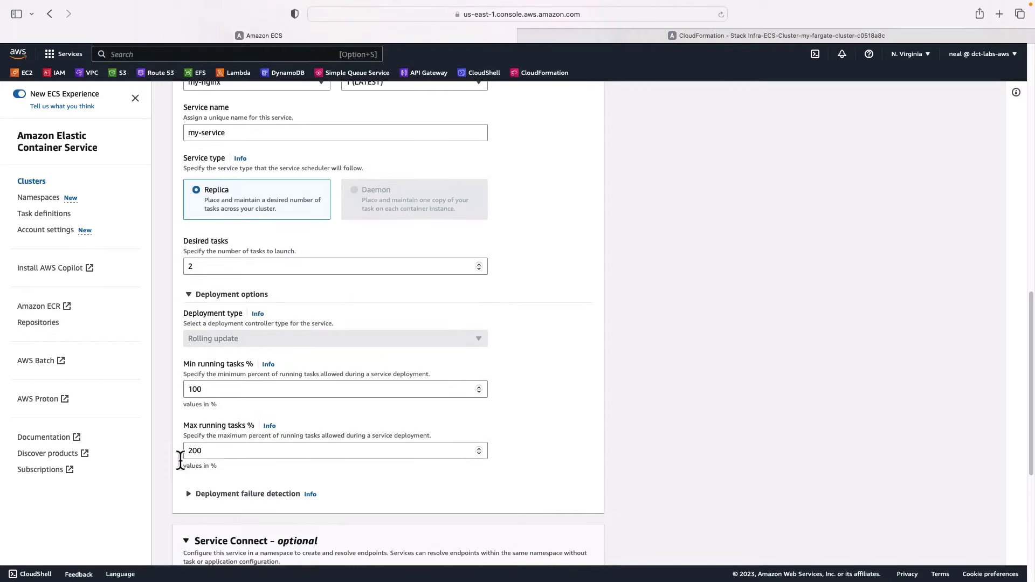
pyautogui.click(192, 295)
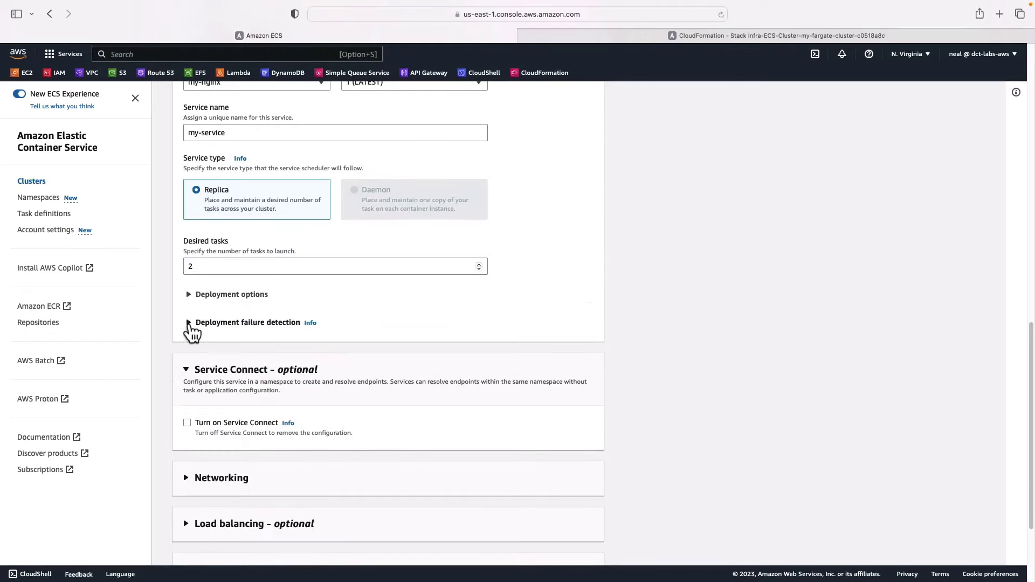
# - In the service's networking settings, replace the default security group with the WebAccess security group
pyautogui.scroll(-3, 194, 346)
pyautogui.click(195, 350)
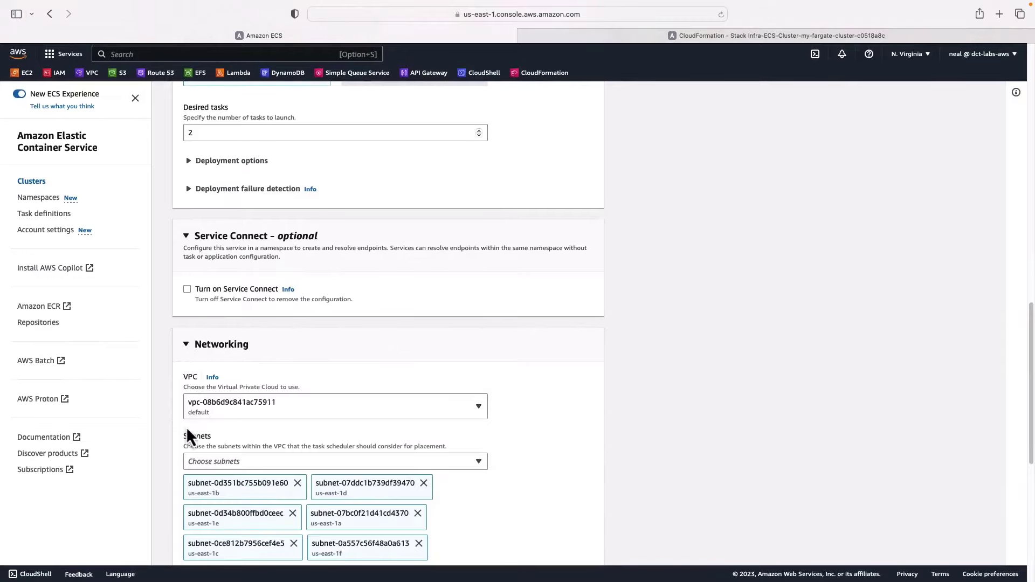
pyautogui.scroll(-3, 186, 426)
pyautogui.scroll(-3, 237, 426)
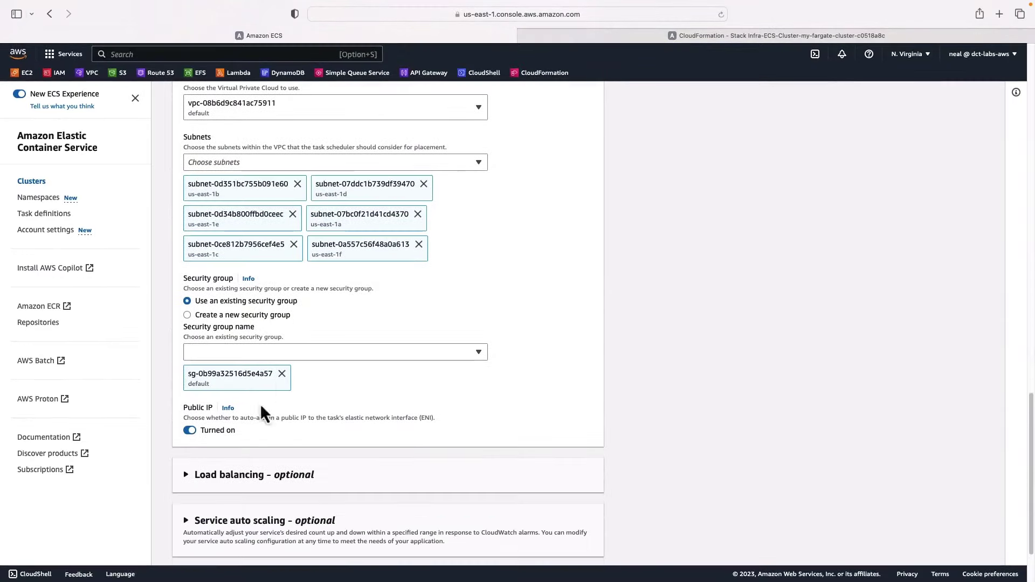
pyautogui.click(282, 373)
pyautogui.click(244, 352)
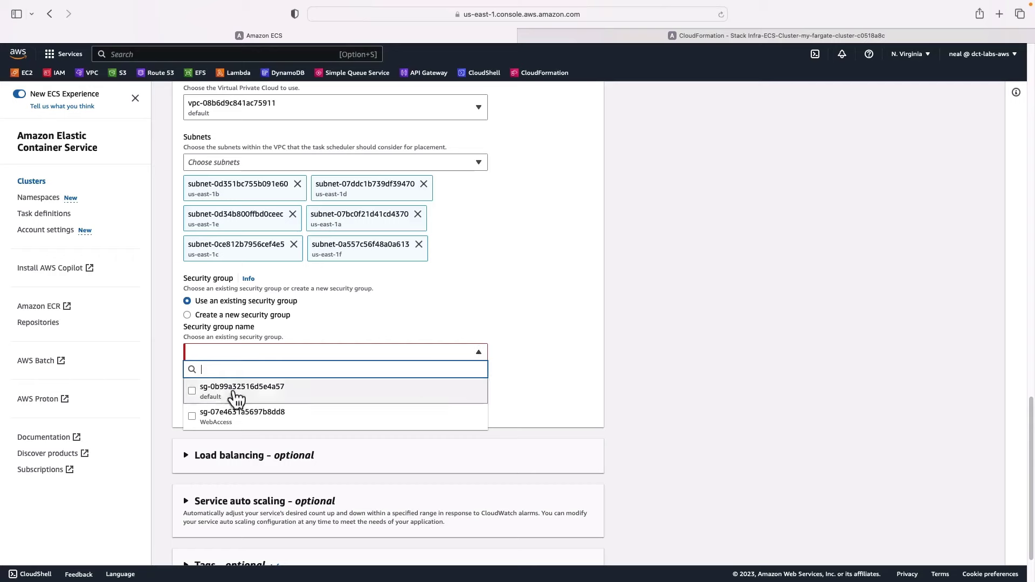
pyautogui.click(193, 416)
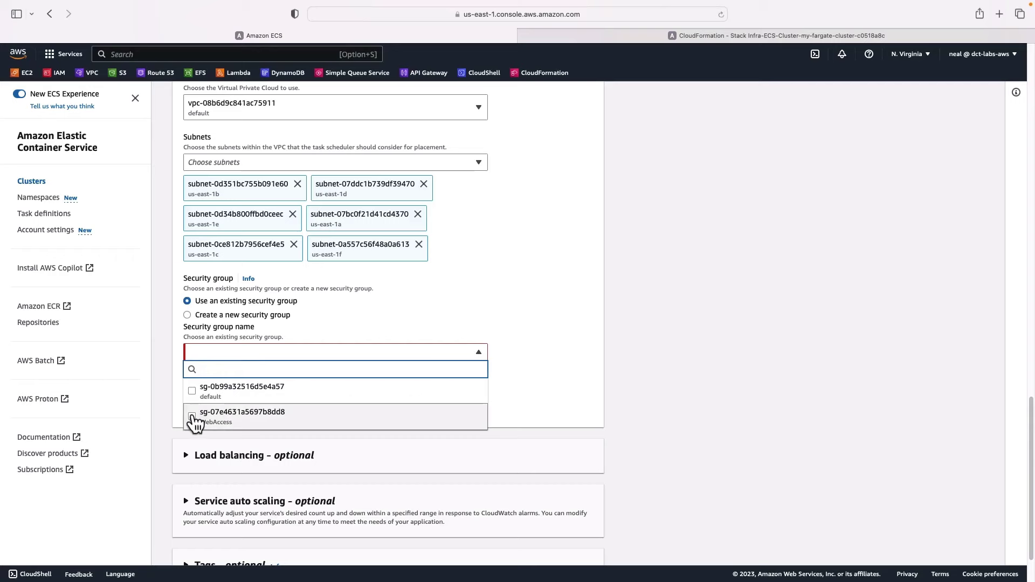
pyautogui.click(169, 254)
# - Review the load balancing options, keep the load balancer type as None, and create the service
pyautogui.scroll(-3, 183, 398)
pyautogui.click(186, 395)
pyautogui.scroll(-1, 186, 403)
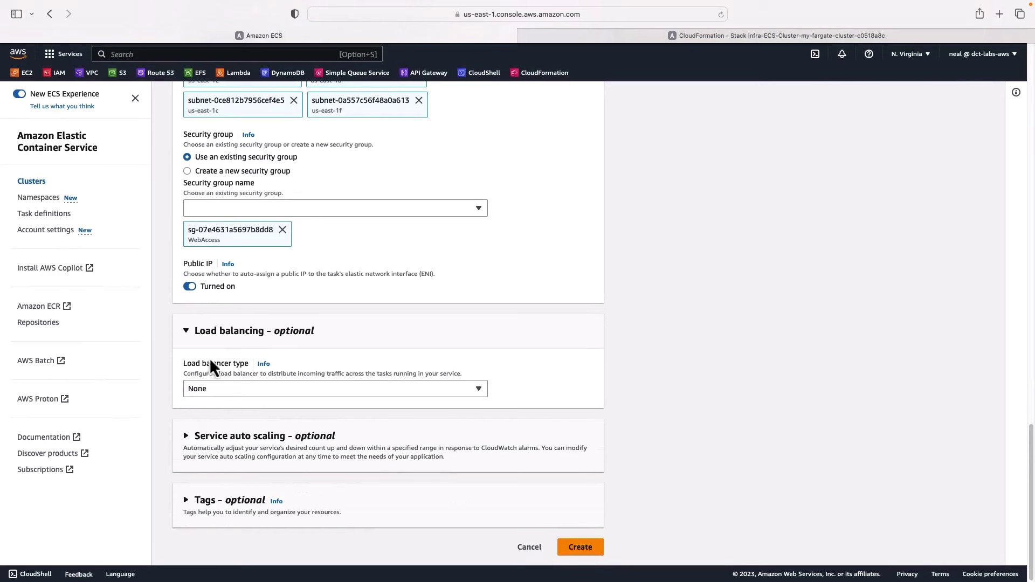
pyautogui.click(186, 331)
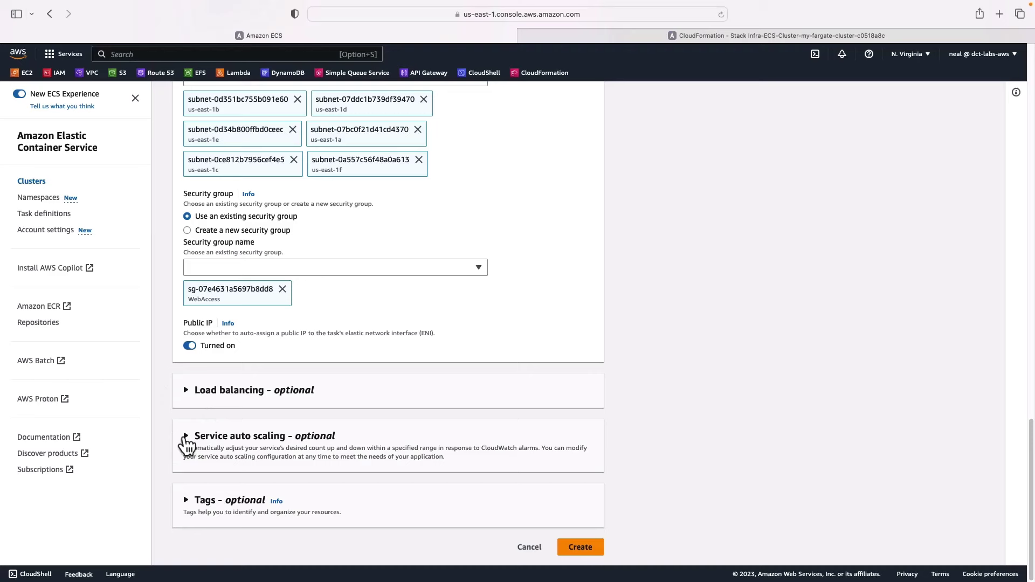
pyautogui.click(577, 547)
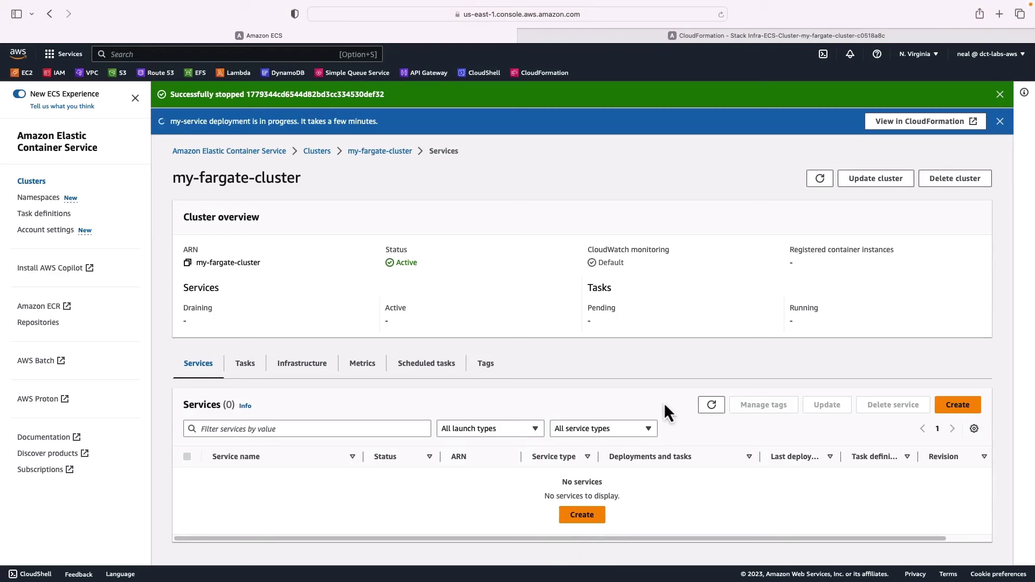
# - Check my-service's deployment progress and its tasks' IDs and statuses in my-fargate-cluster, widening the truncated columns
pyautogui.click(710, 408)
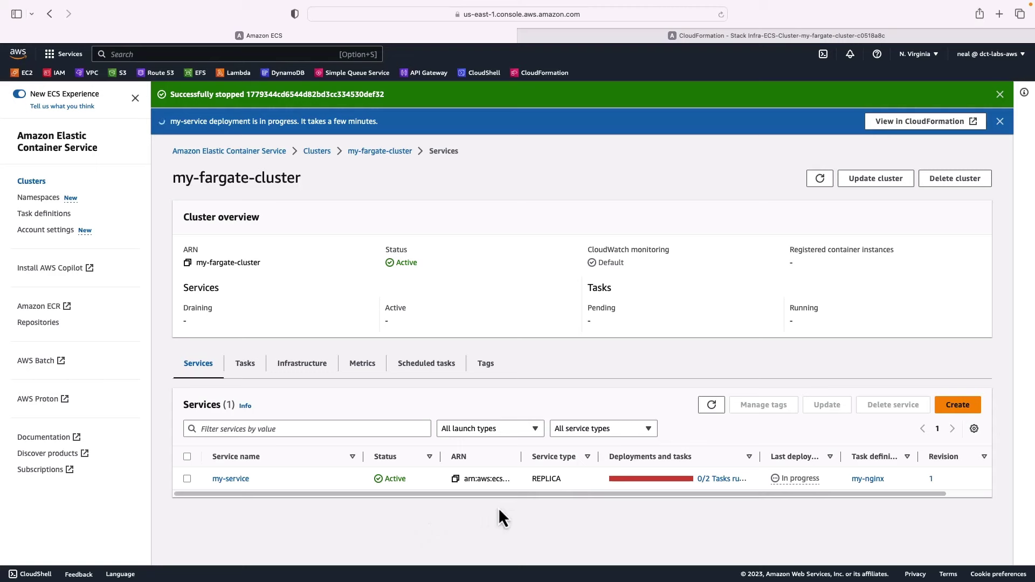
pyautogui.moveTo(758, 458); pyautogui.dragTo(846, 458)
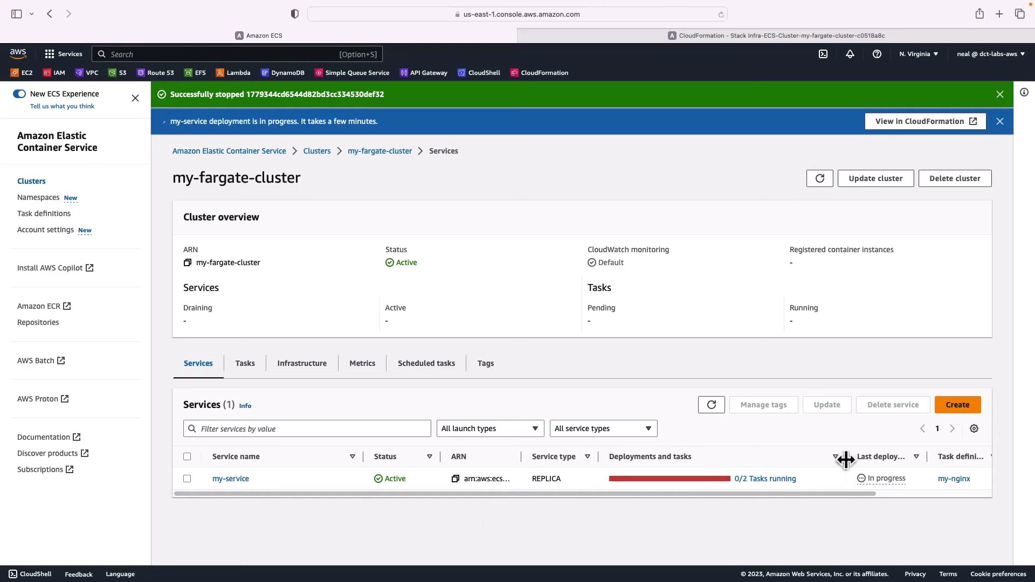
pyautogui.click(245, 364)
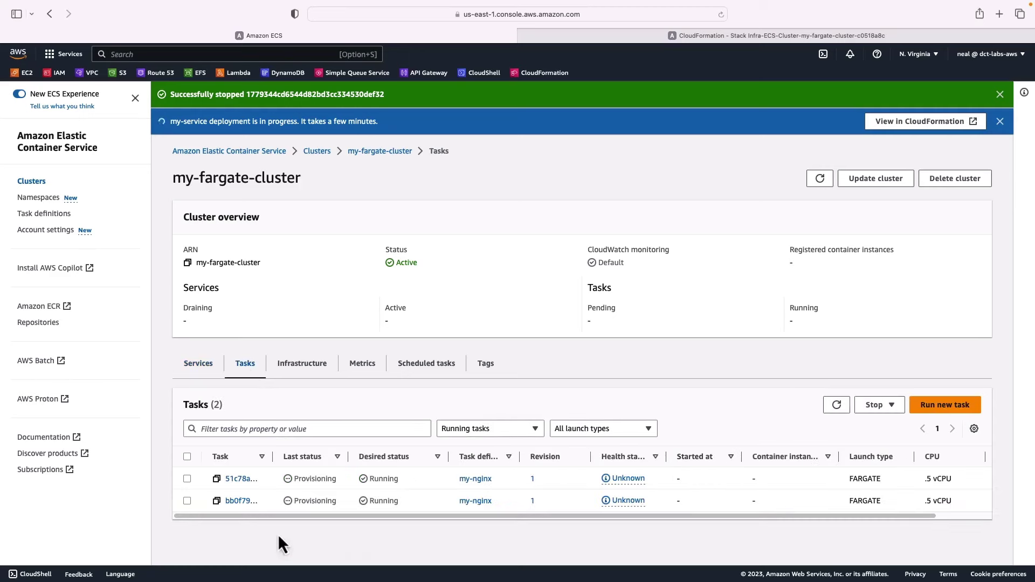
pyautogui.moveTo(348, 457); pyautogui.dragTo(393, 460)
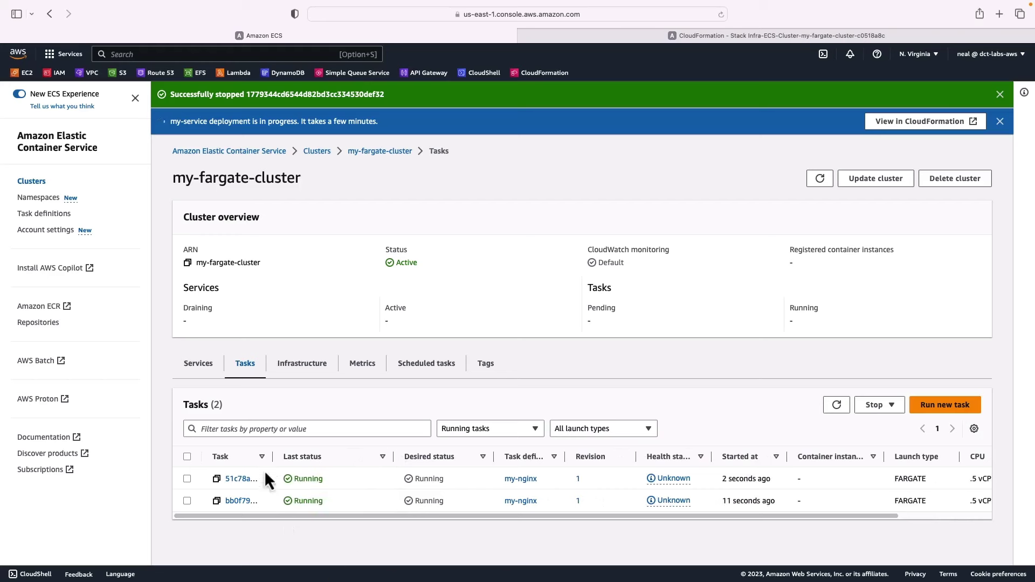
pyautogui.moveTo(270, 457); pyautogui.dragTo(367, 462)
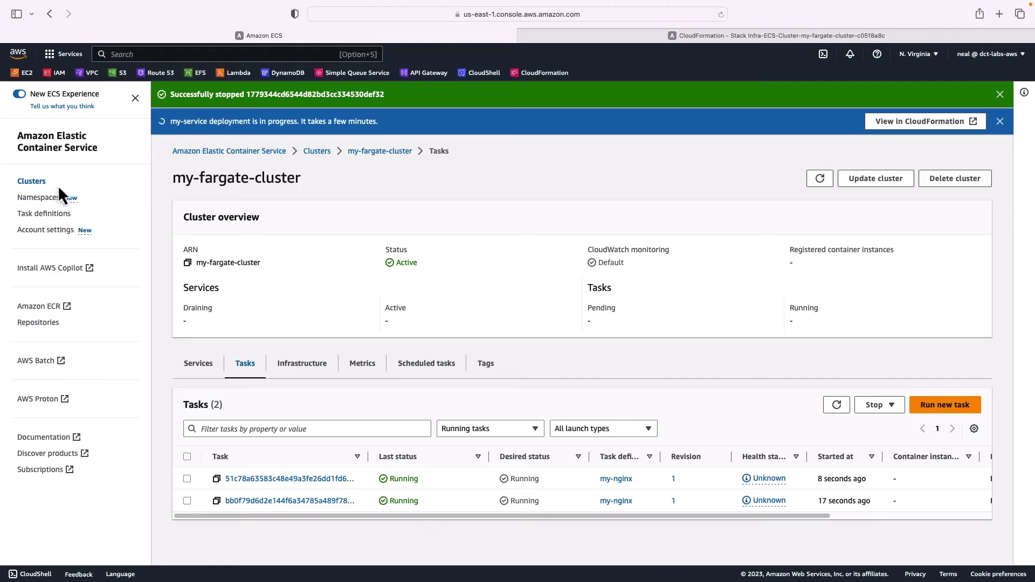
# - Force delete my-service from my-fargate-cluster, confirming with "delete", and dismiss the notifications
pyautogui.click(199, 368)
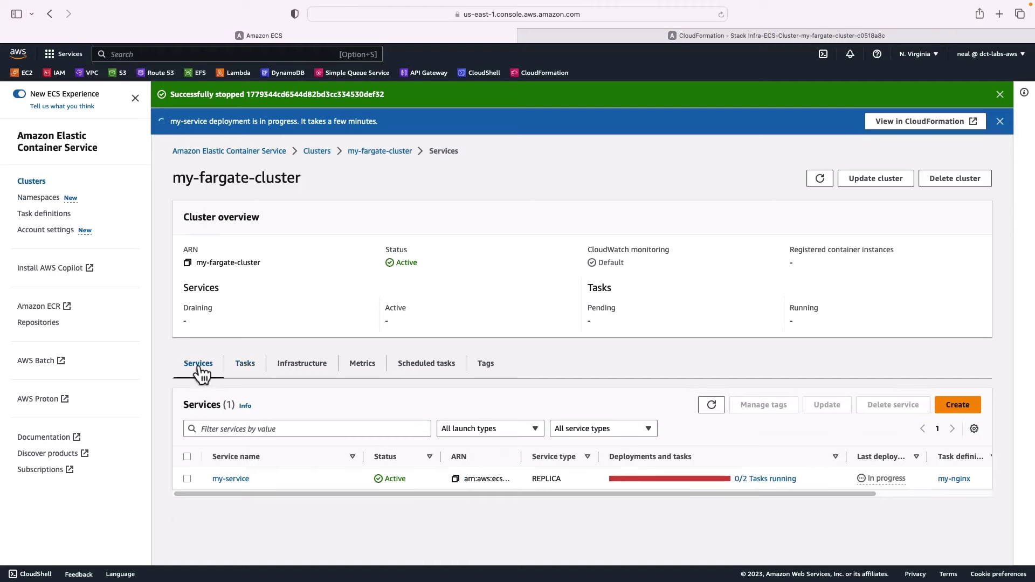
pyautogui.click(187, 457)
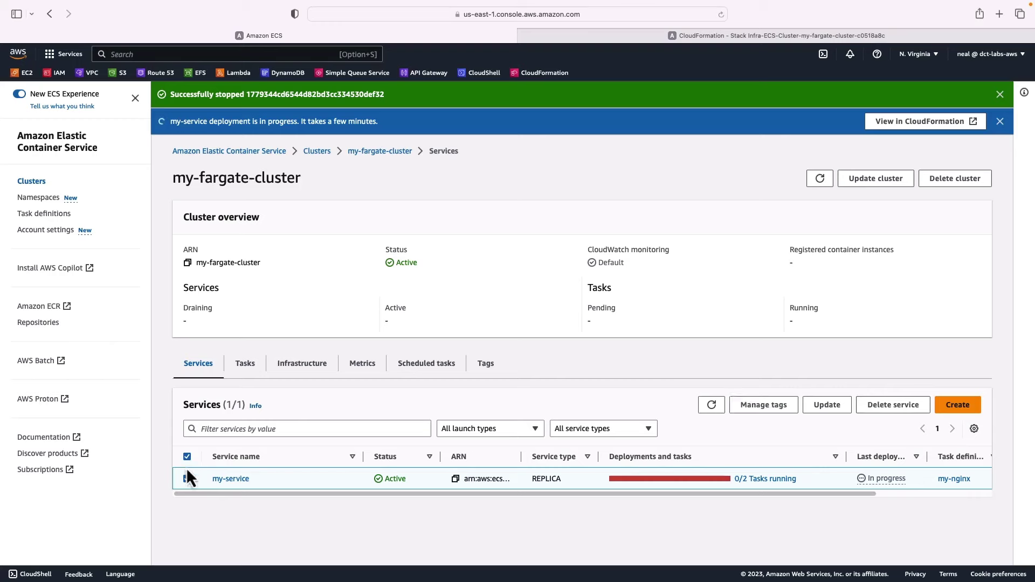
pyautogui.click(892, 409)
pyautogui.click(371, 342)
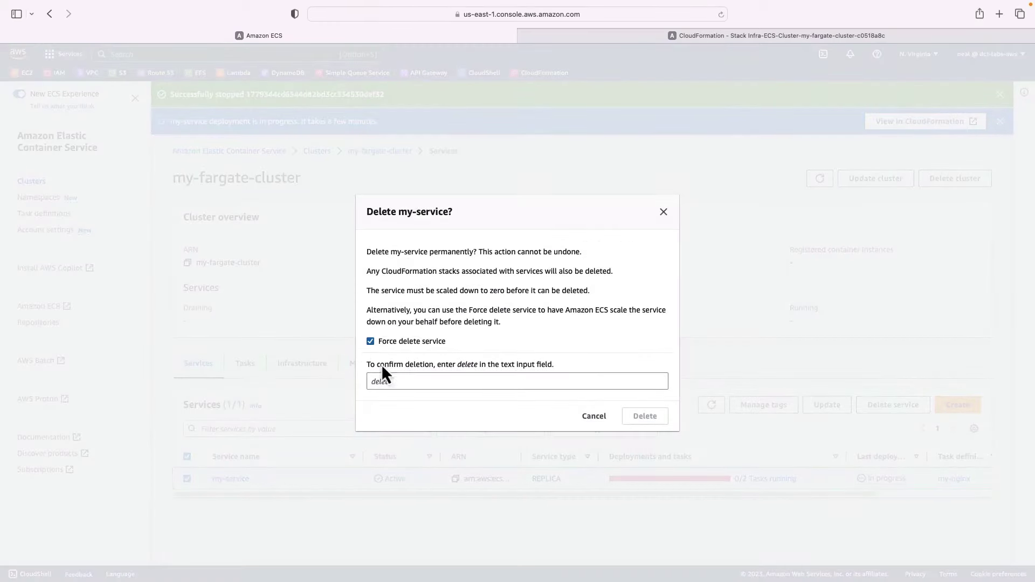
pyautogui.click(394, 380)
pyautogui.write('delete')
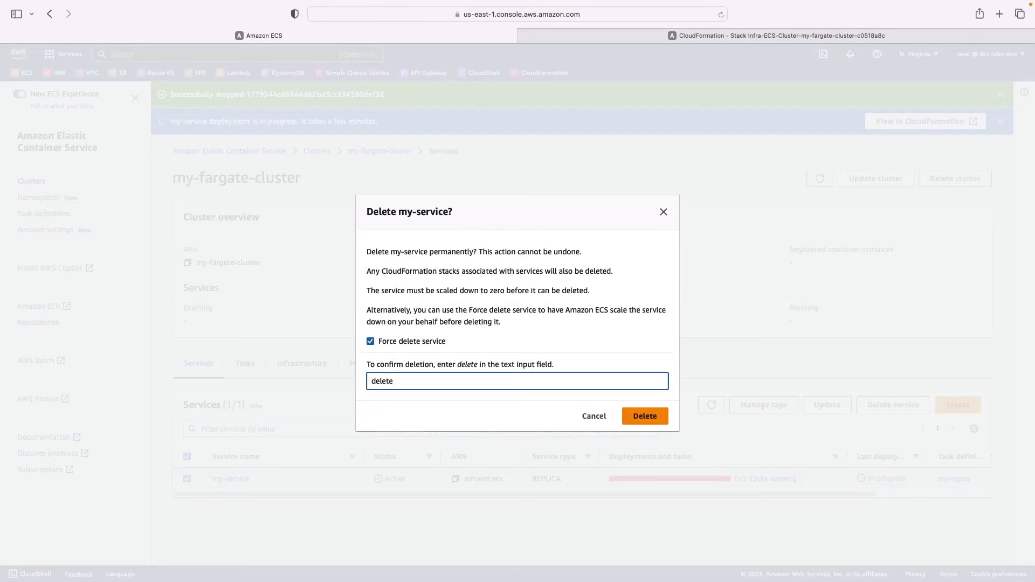
pyautogui.click(650, 418)
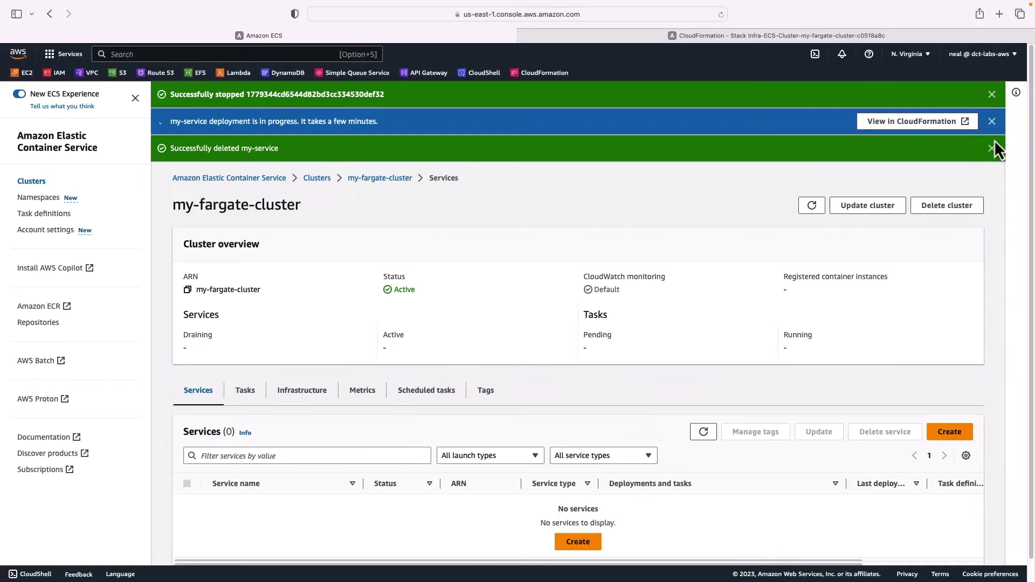
pyautogui.click(993, 94)
pyautogui.click(993, 95)
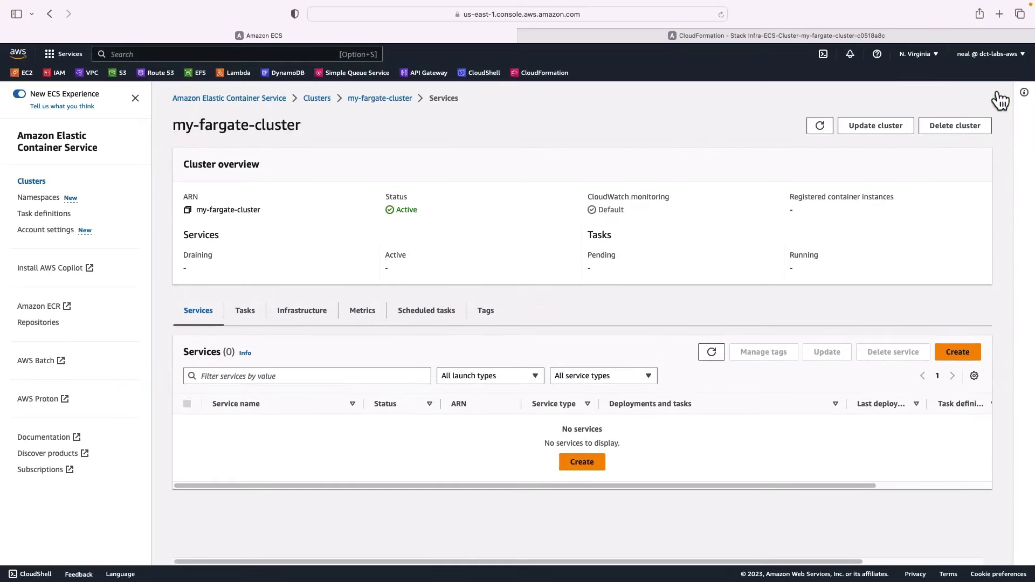
# - View the cluster list and the task definitions, then return to the cluster list
pyautogui.click(32, 184)
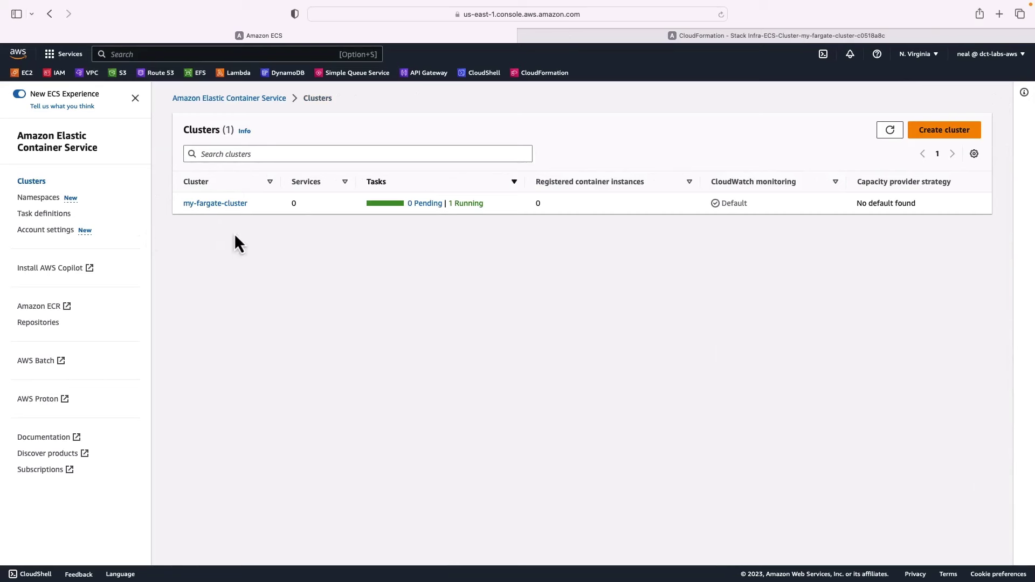
pyautogui.click(30, 215)
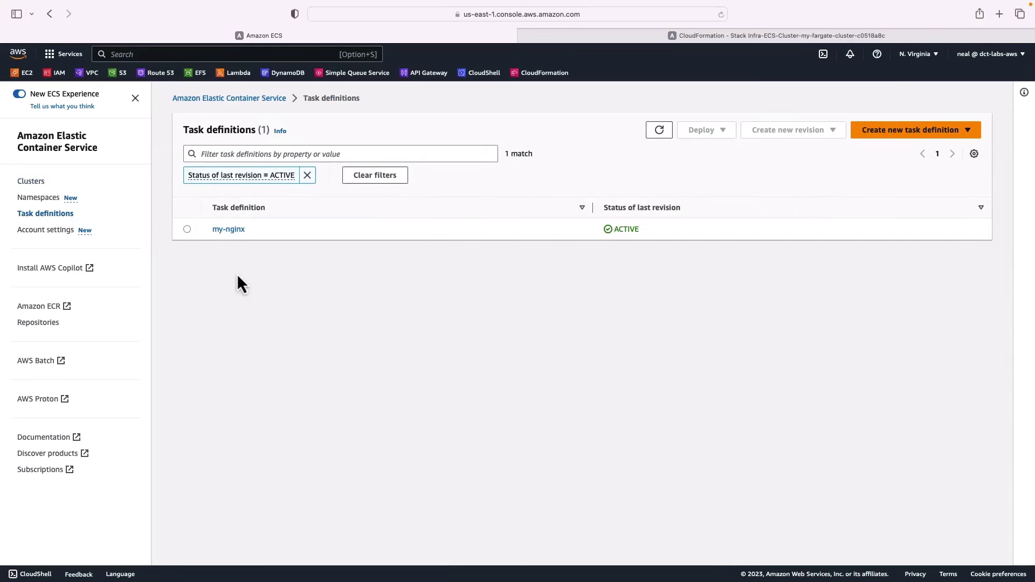
pyautogui.click(28, 183)
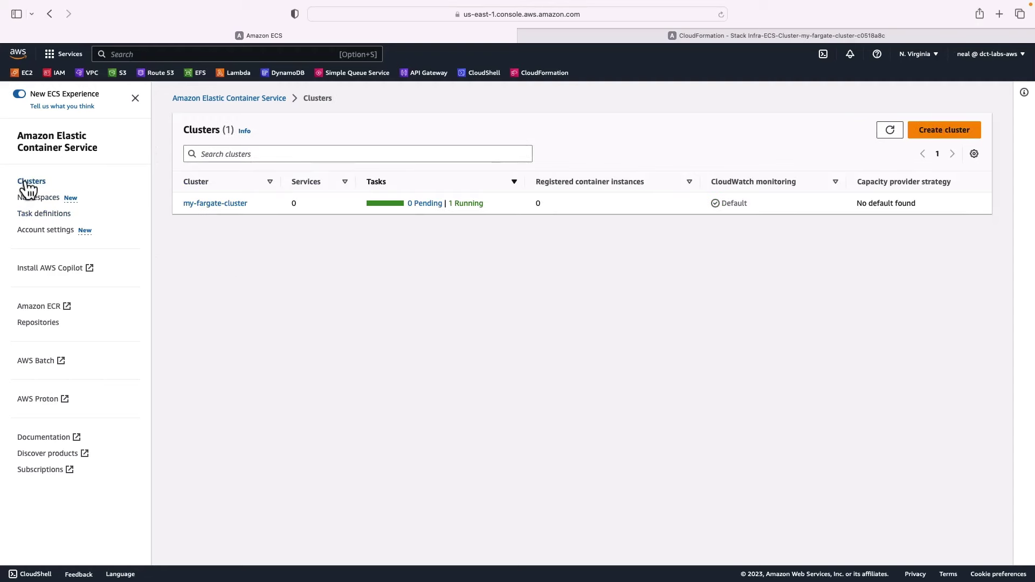